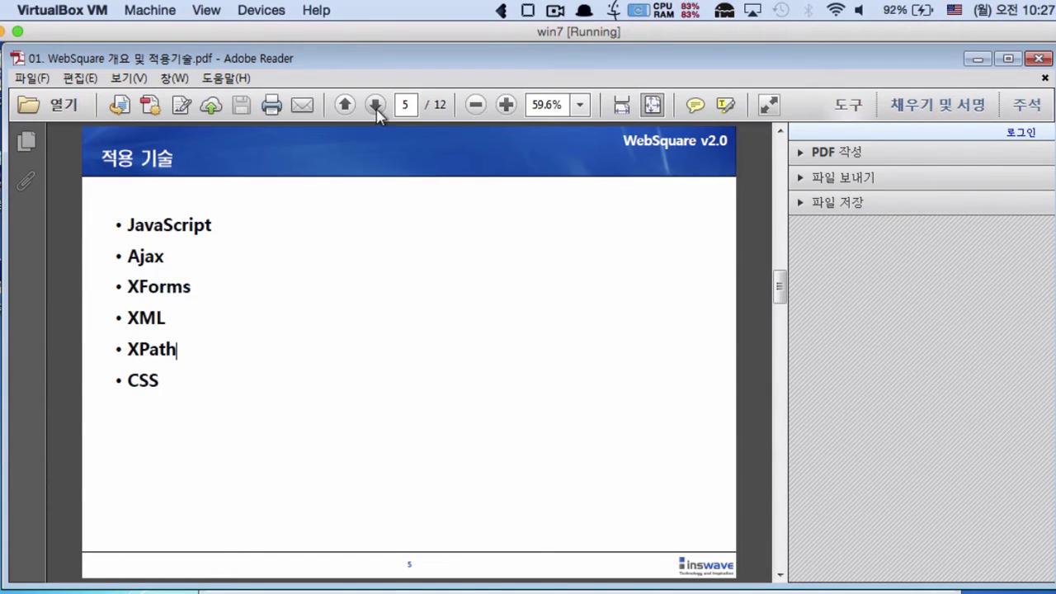
Page through the PDF's applied-technology slides from page 5 to the last page, and close the document
left_click(376, 109)
left_click(377, 109)
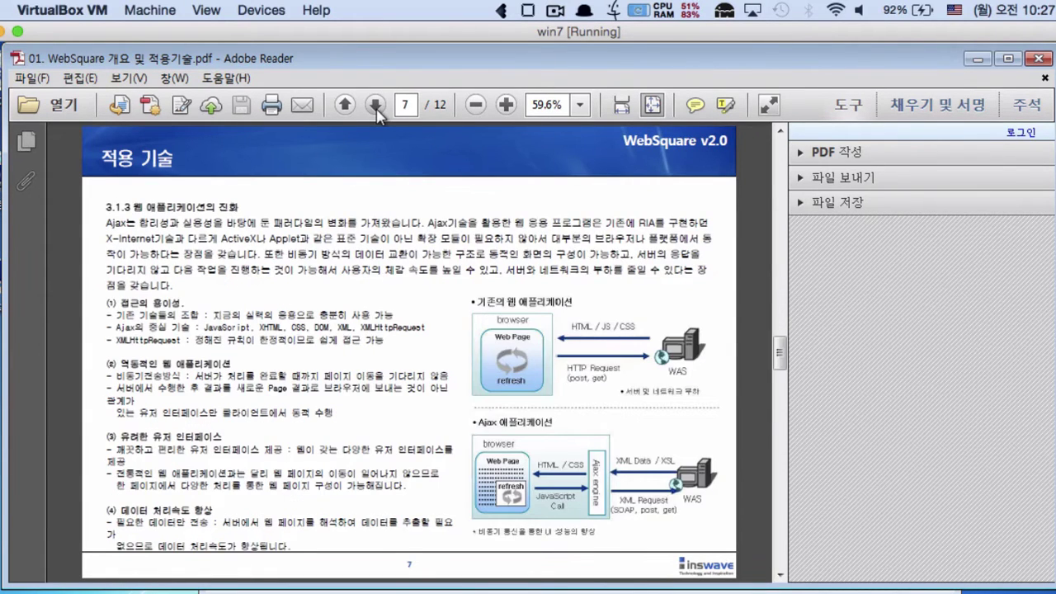
left_click(376, 109)
left_click(376, 109)
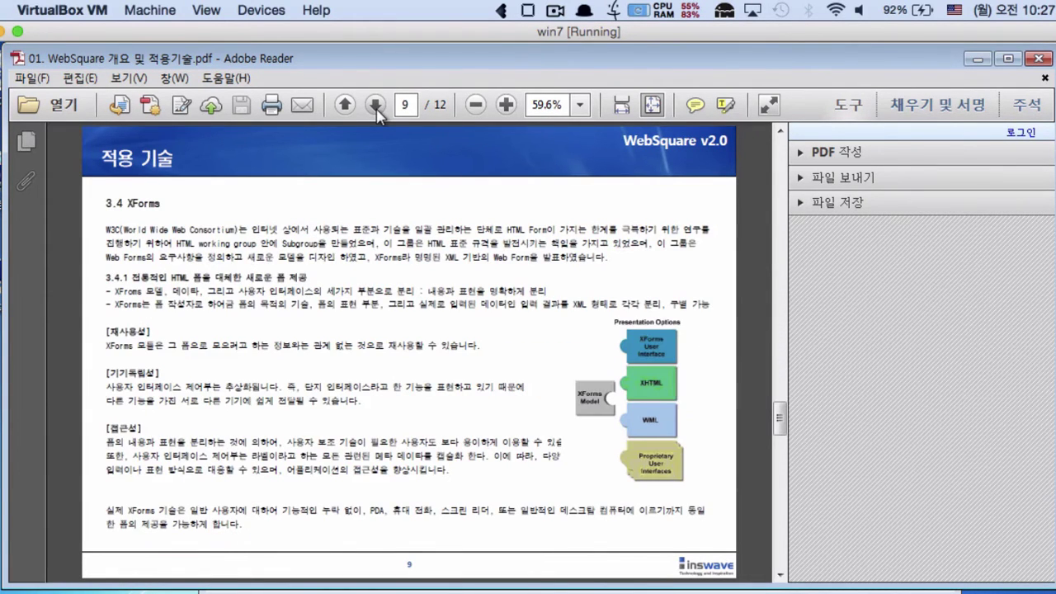
left_click(376, 109)
left_click(376, 109)
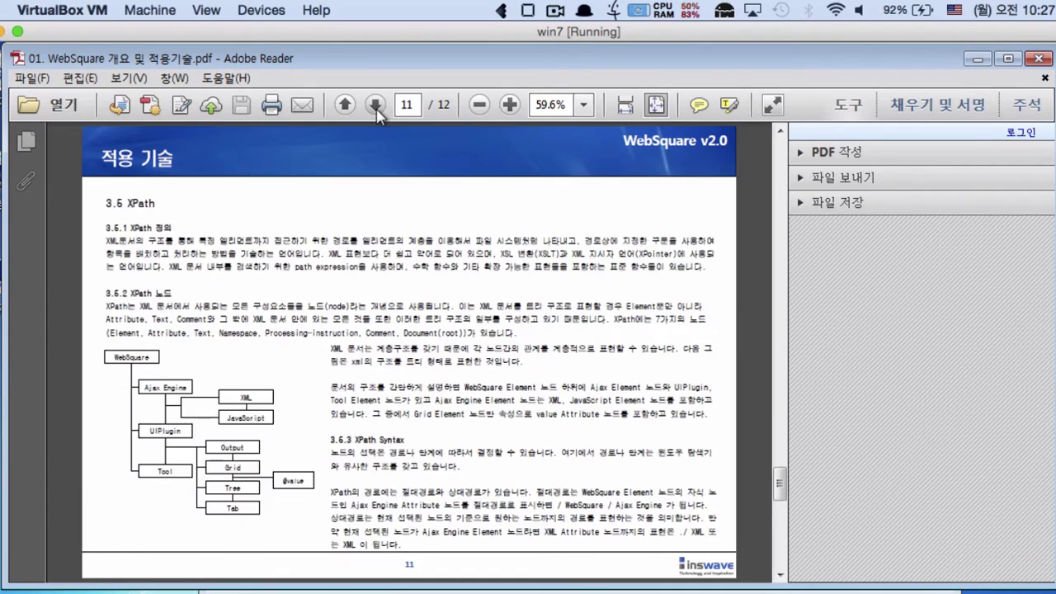
left_click(376, 109)
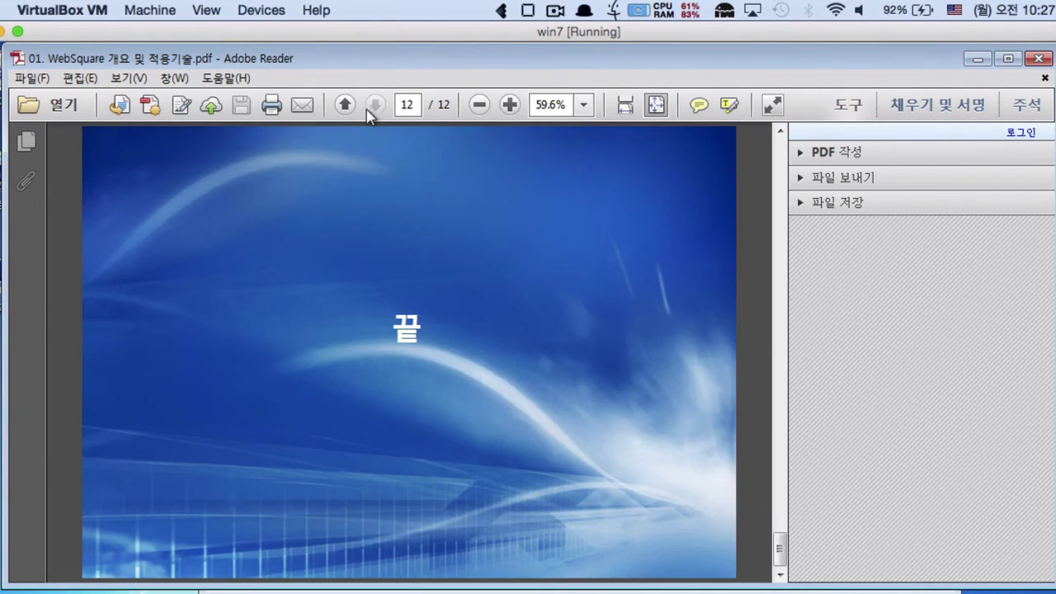
left_click(344, 106)
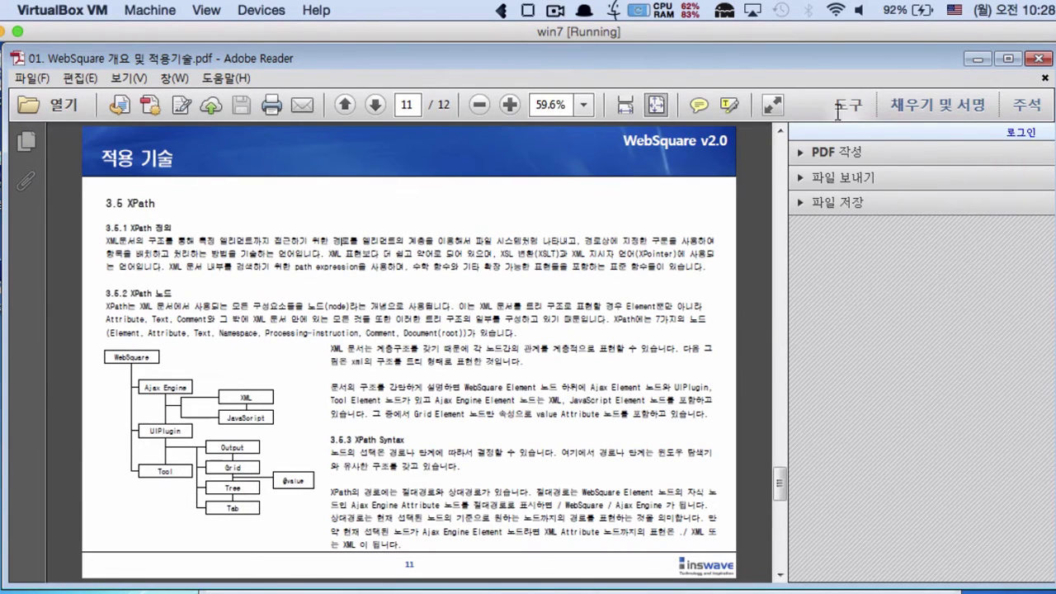
left_click(1038, 59)
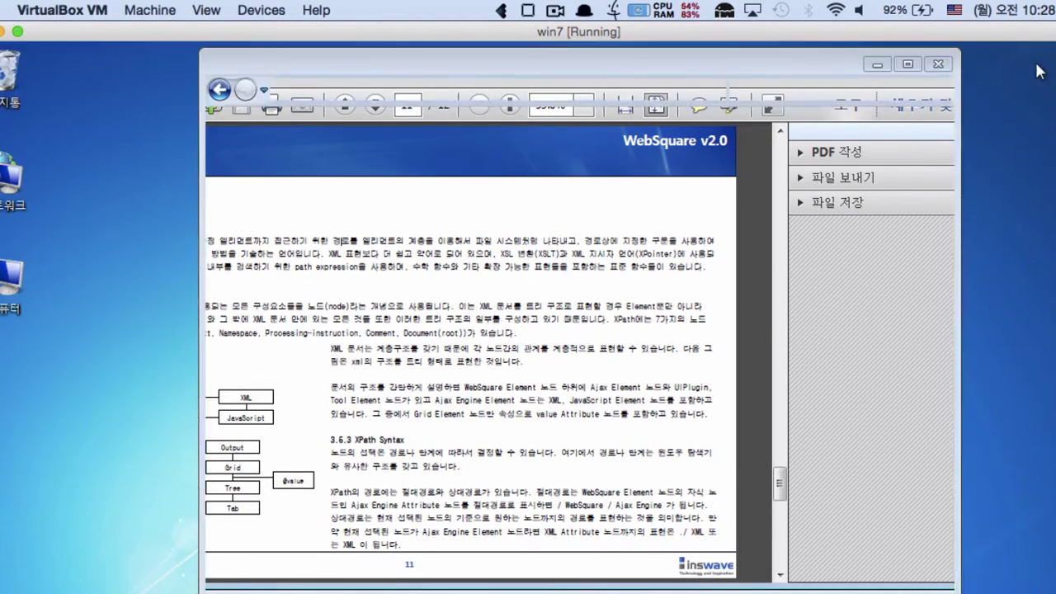
Open the websquare program folder inside w2\studio\websquare_201404_withJRE.win32.x86
left_click(531, 89)
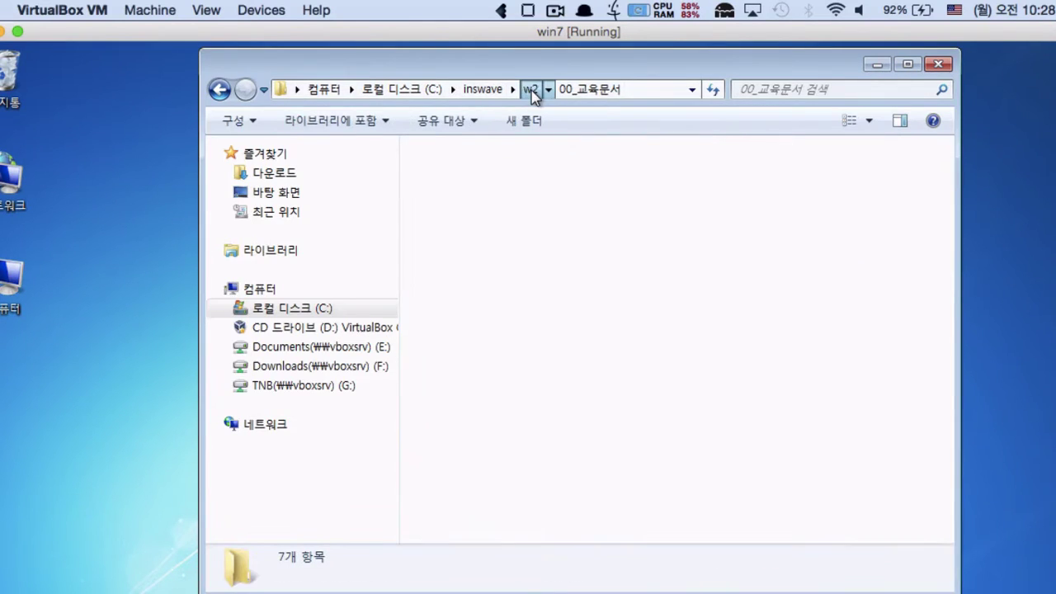
left_click(603, 428)
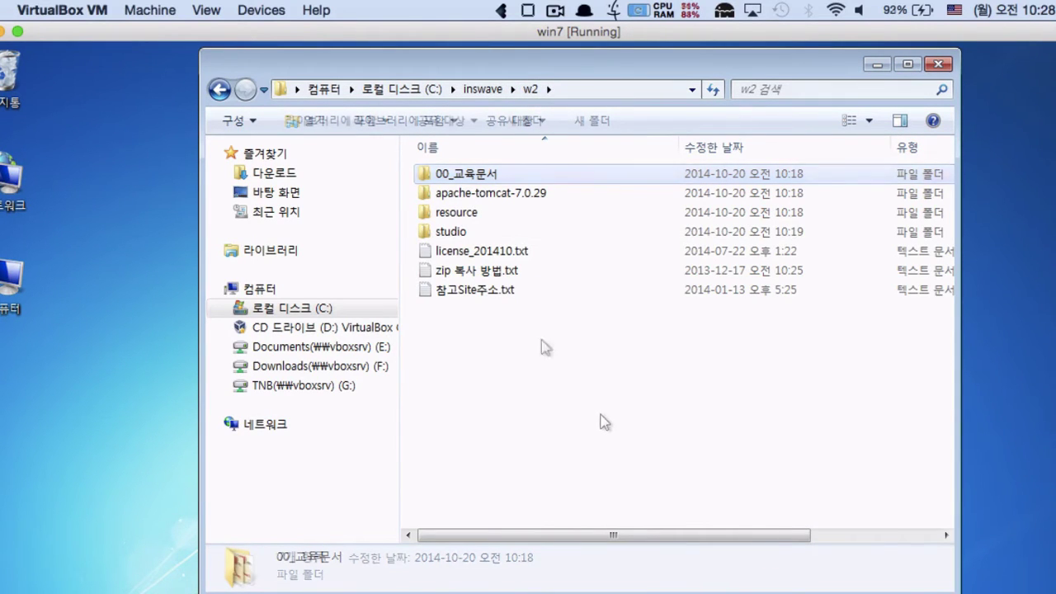
double_click(452, 234)
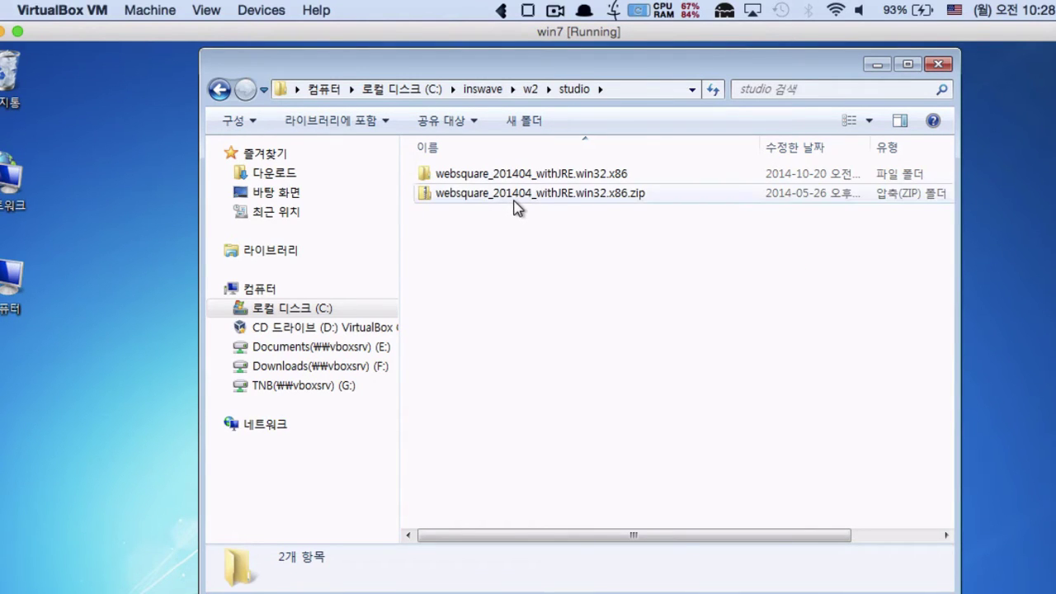
left_click(507, 200)
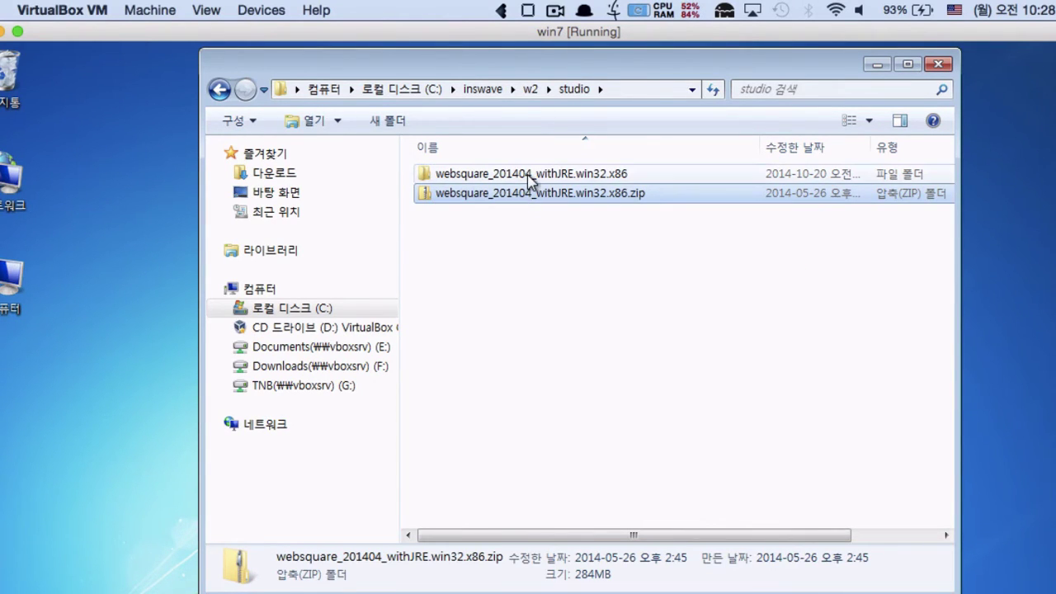
left_click(530, 175)
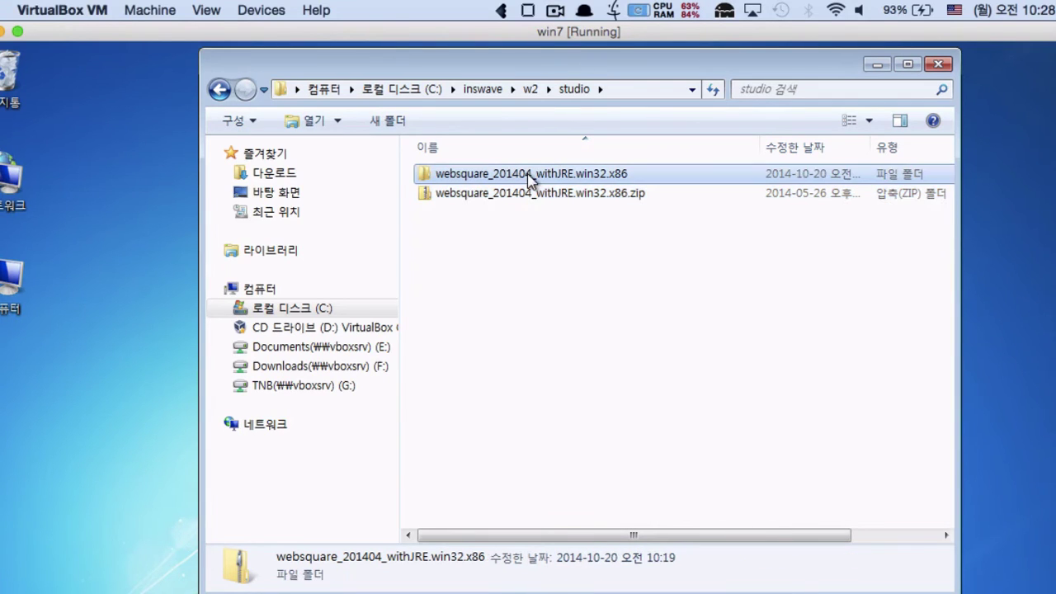
double_click(529, 179)
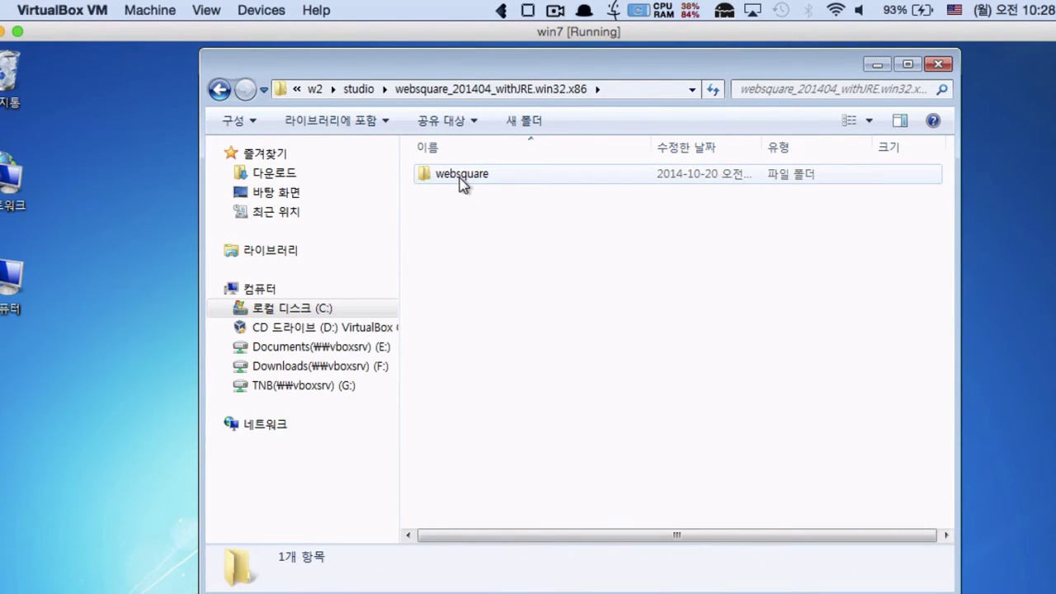
double_click(462, 183)
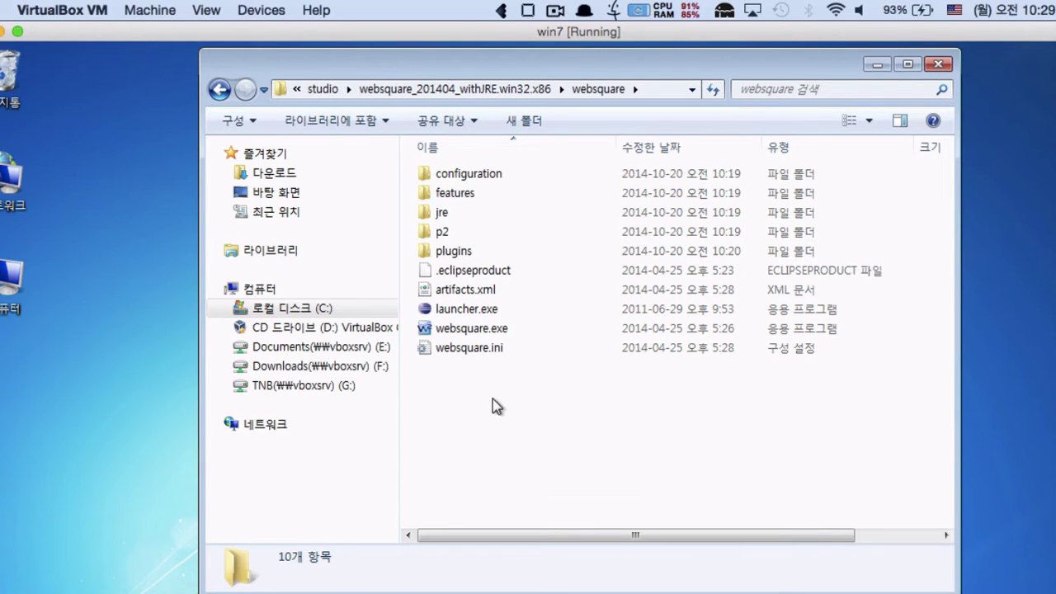
Launch websquare.exe and accept the proposed default workspace folder
left_click(486, 330)
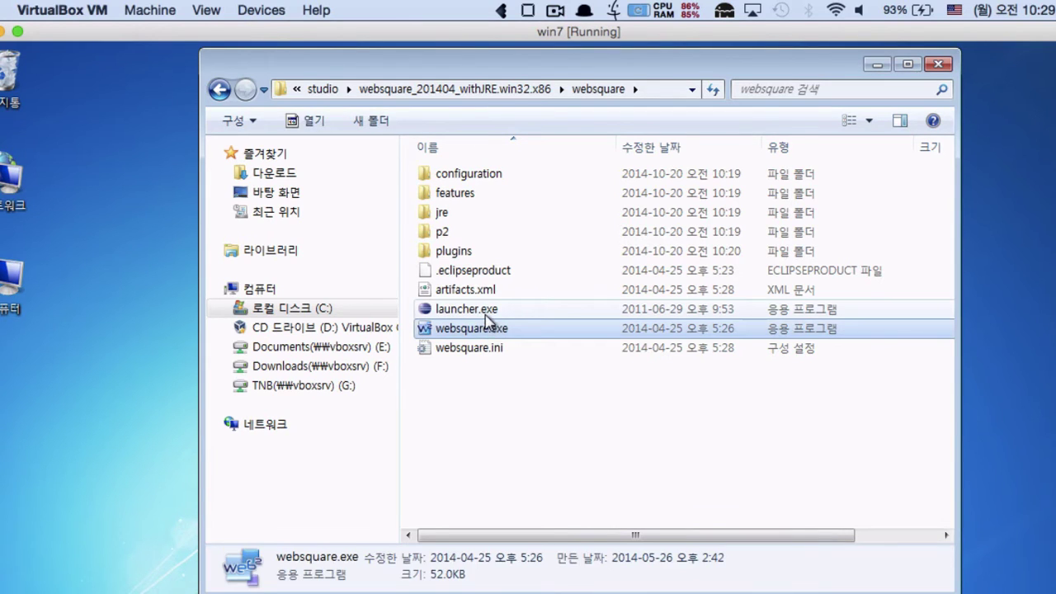
left_click(486, 313)
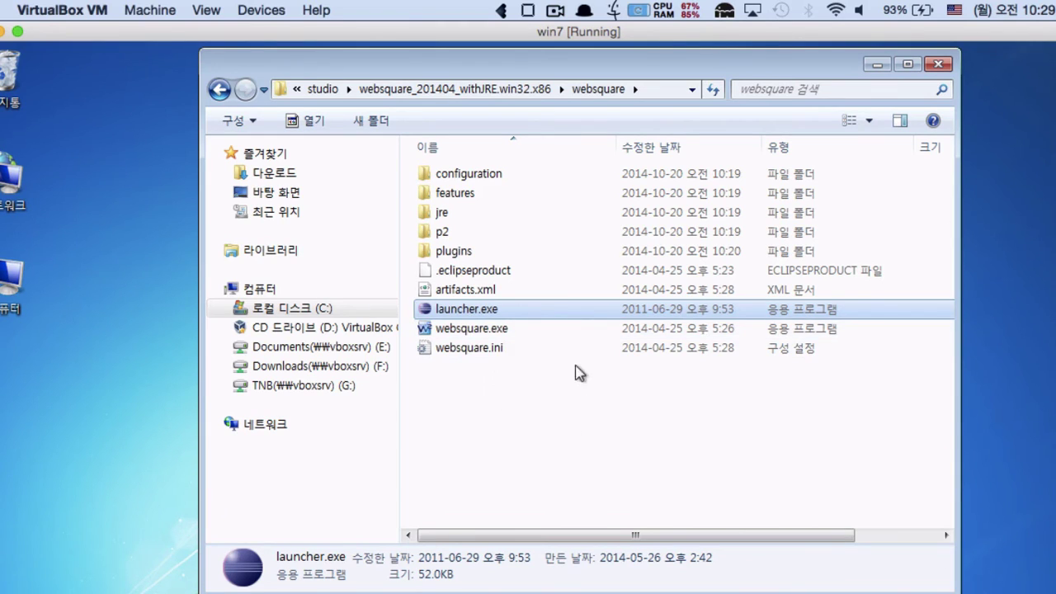
left_click(491, 330)
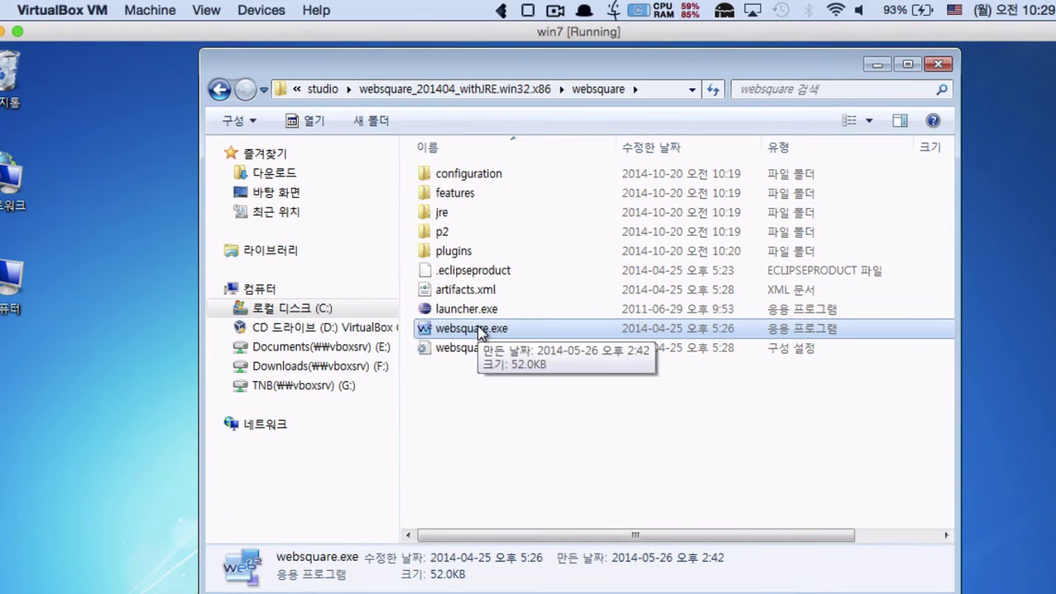
double_click(481, 330)
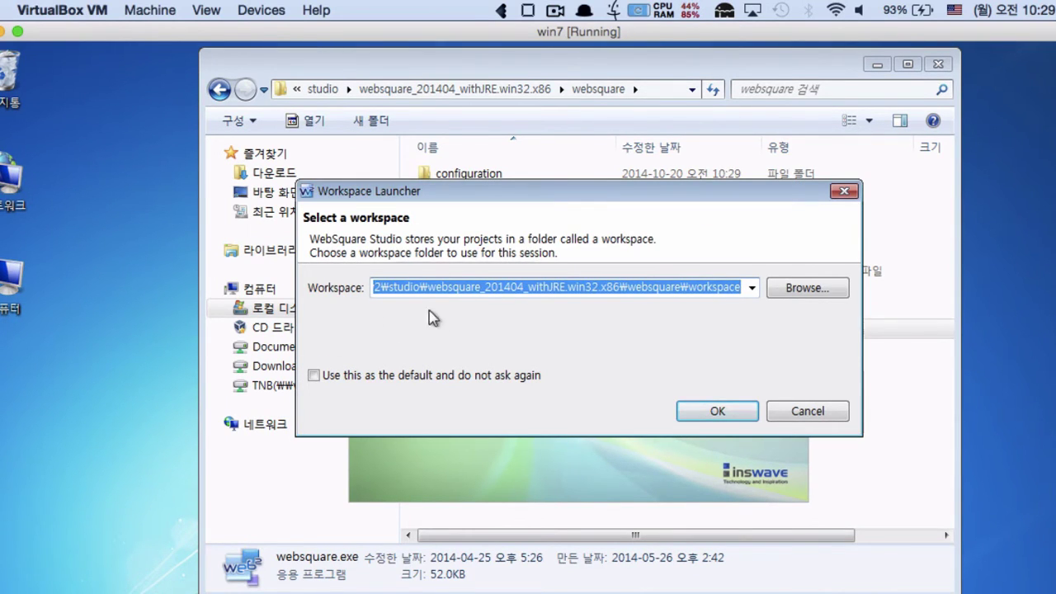
left_click(717, 412)
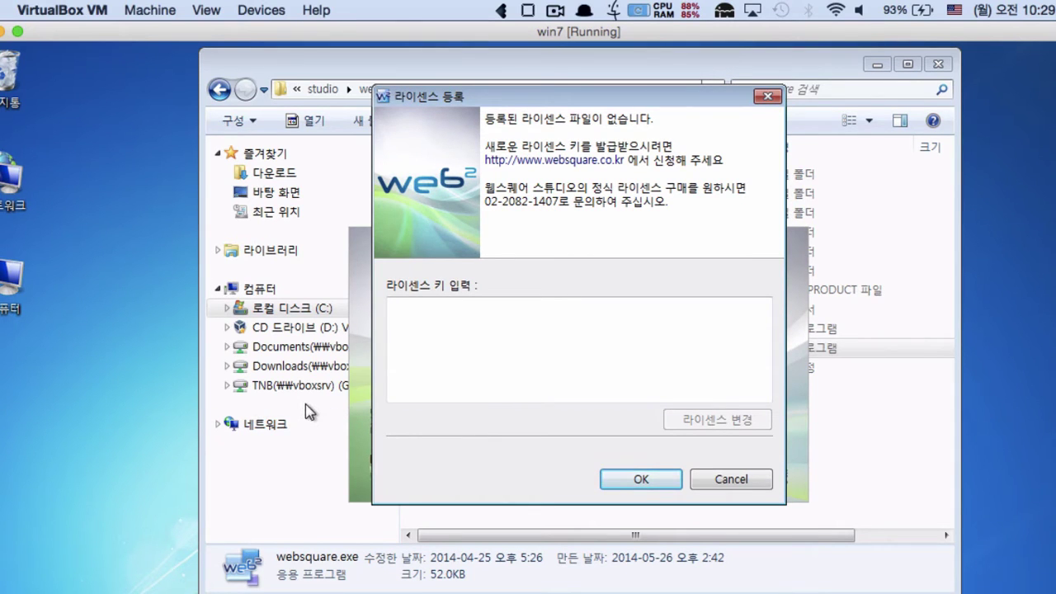
Return to the w2 folder and open license_201410.txt for the license registration
left_click_drag(417, 103, 430, 128)
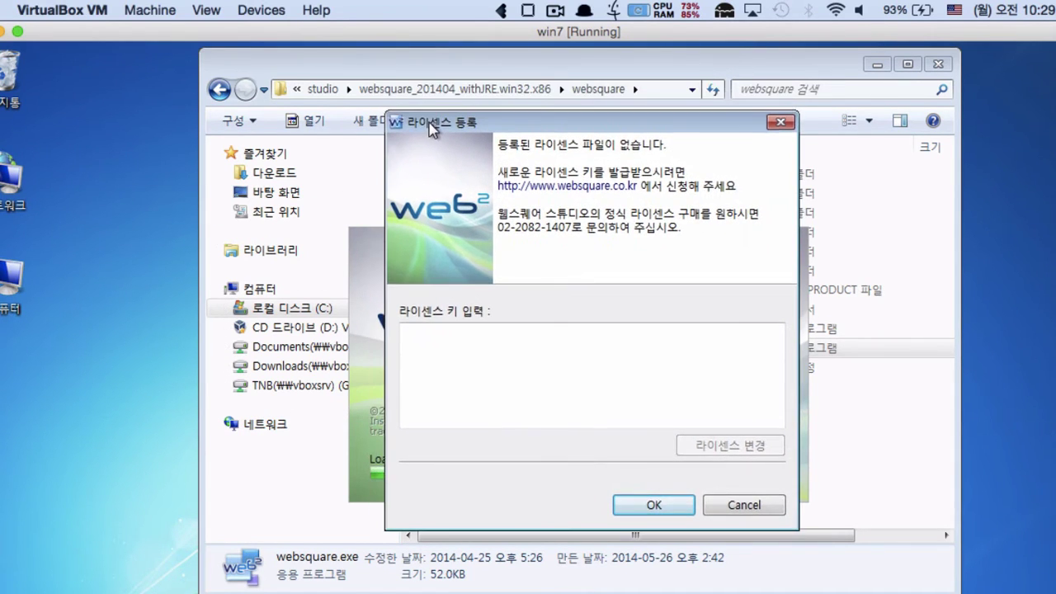
left_click(323, 89)
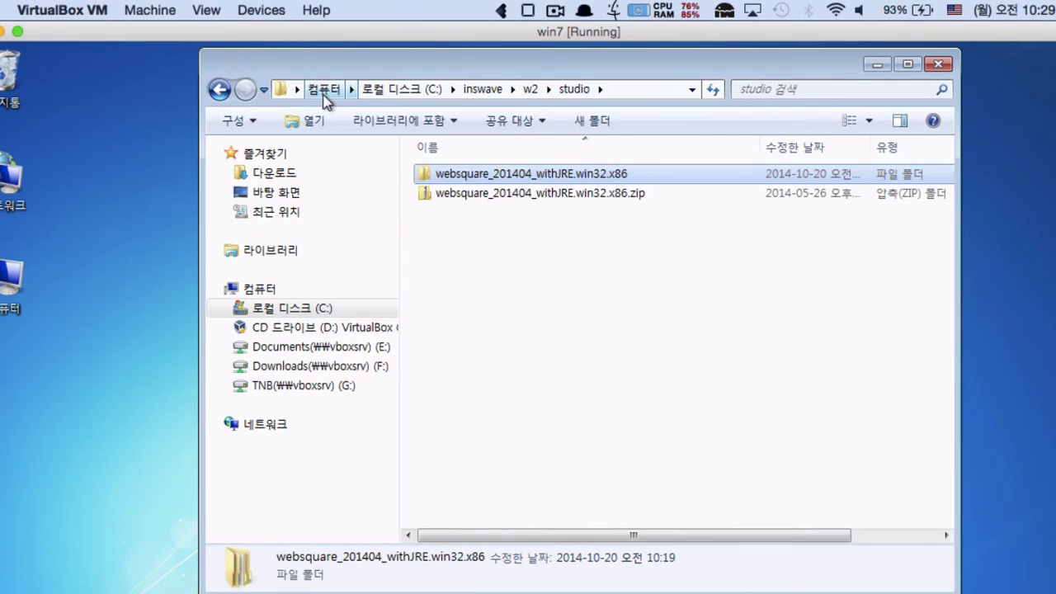
left_click(539, 89)
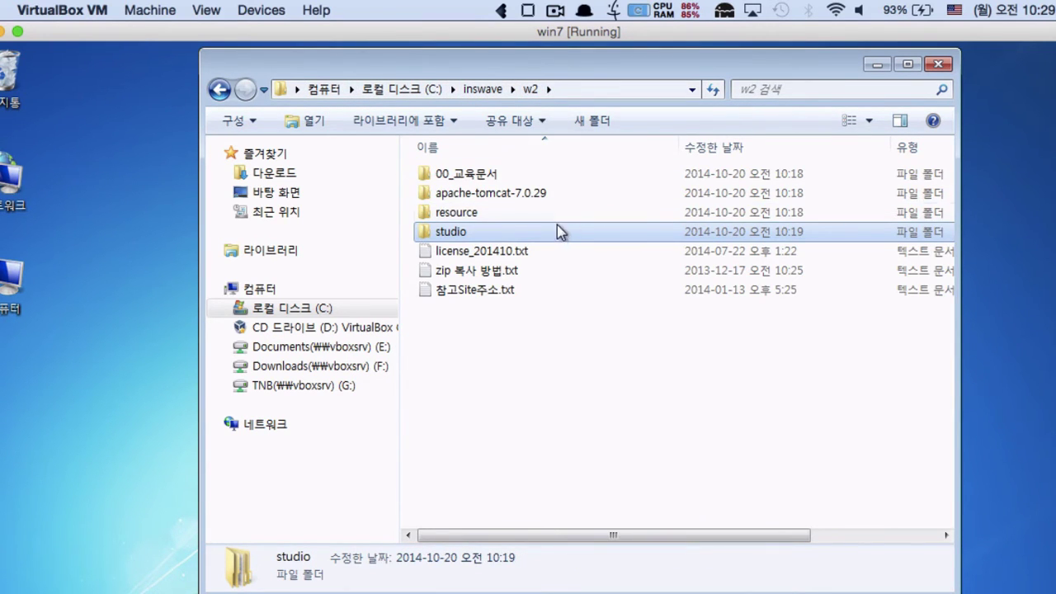
left_click(520, 252)
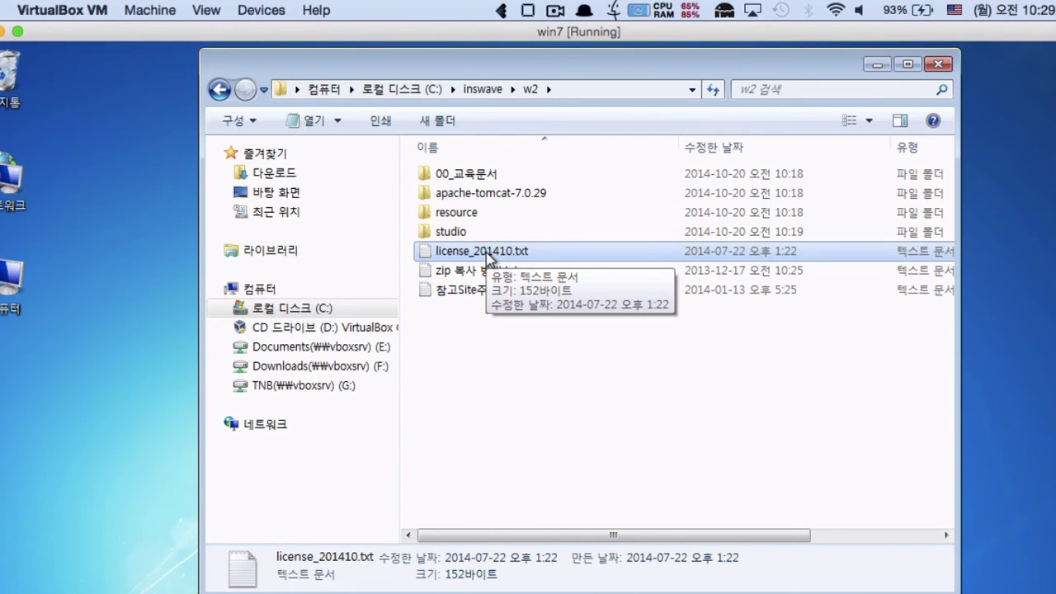
double_click(486, 255)
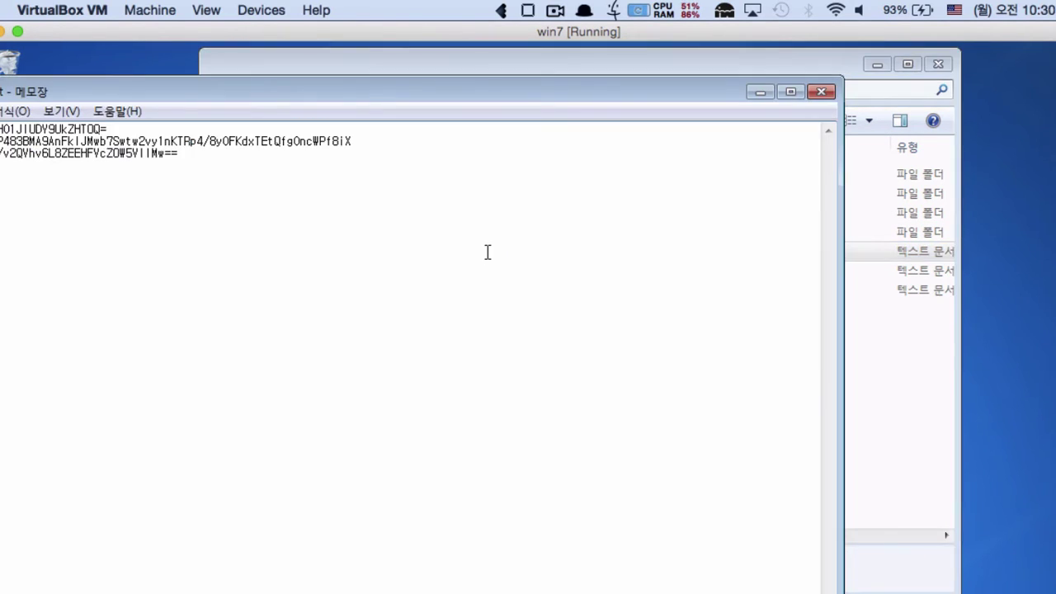
Copy the entire license key from license_201410.txt and close the text file
left_click_drag(349, 94, 530, 87)
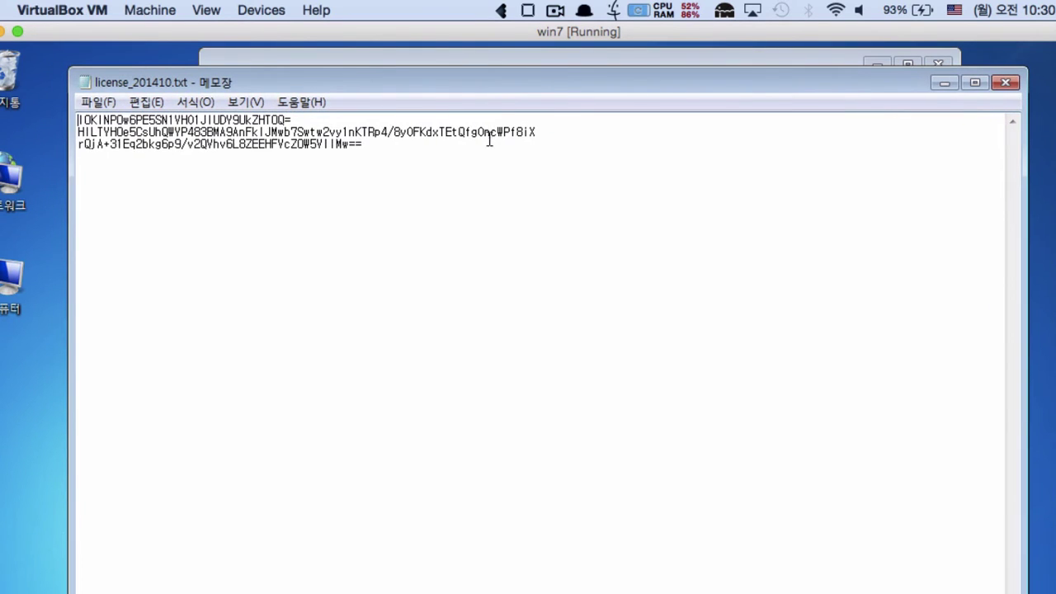
left_click_drag(466, 151, 78, 120)
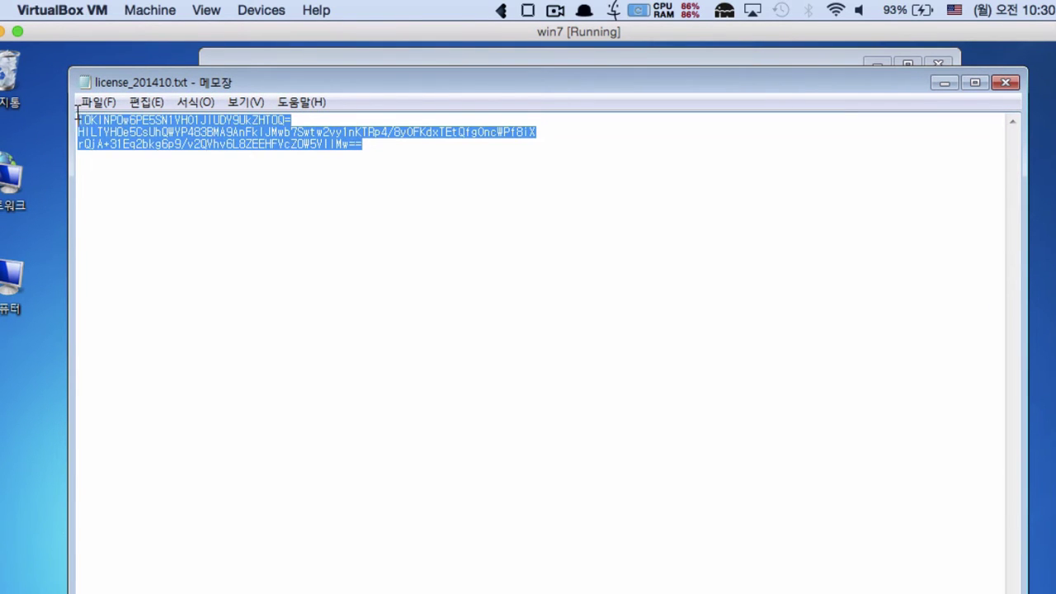
right_click(103, 116)
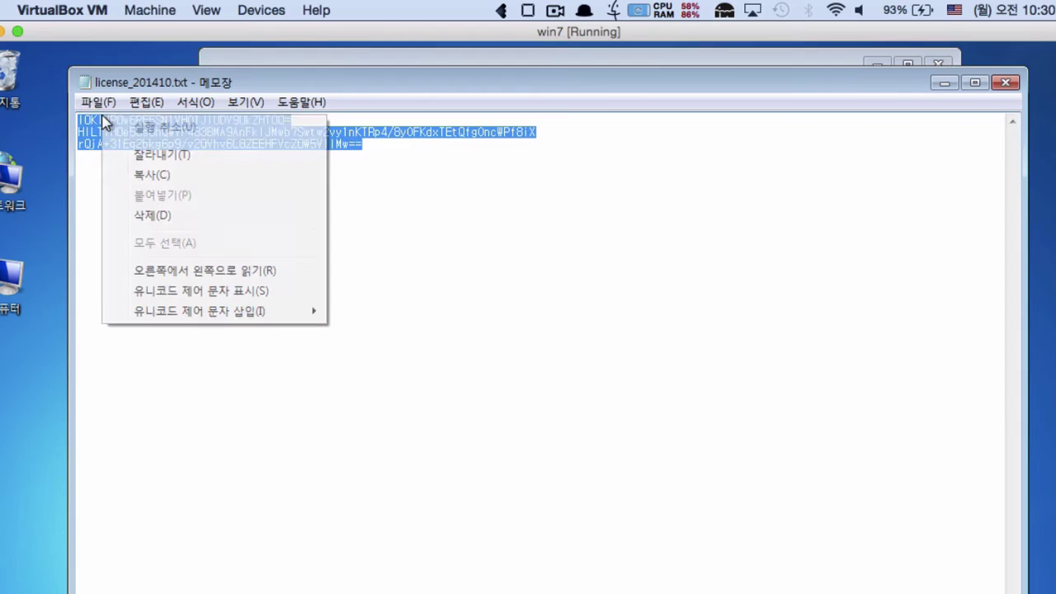
left_click(142, 172)
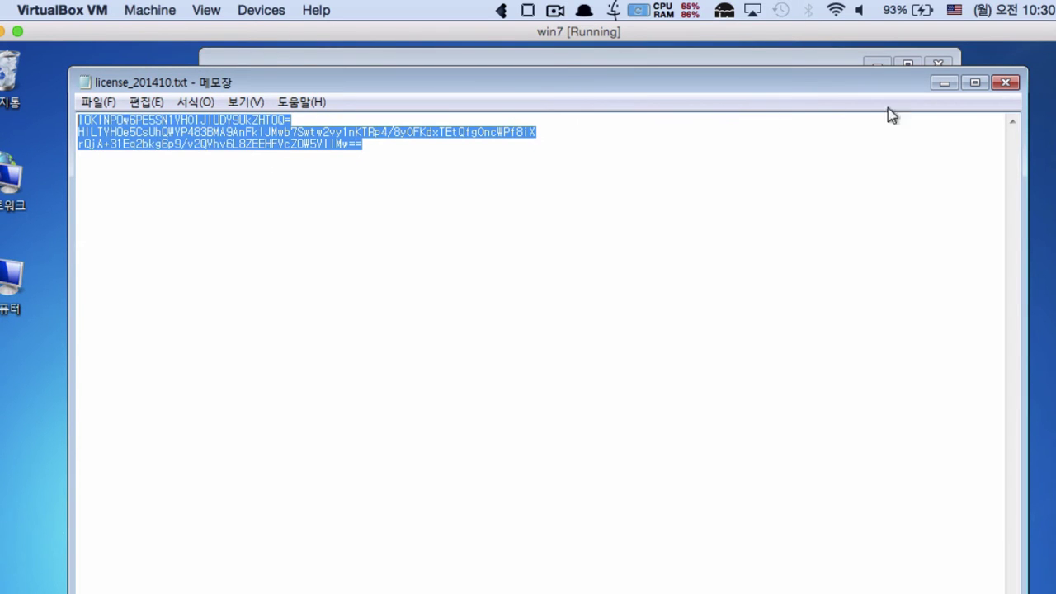
left_click(1004, 83)
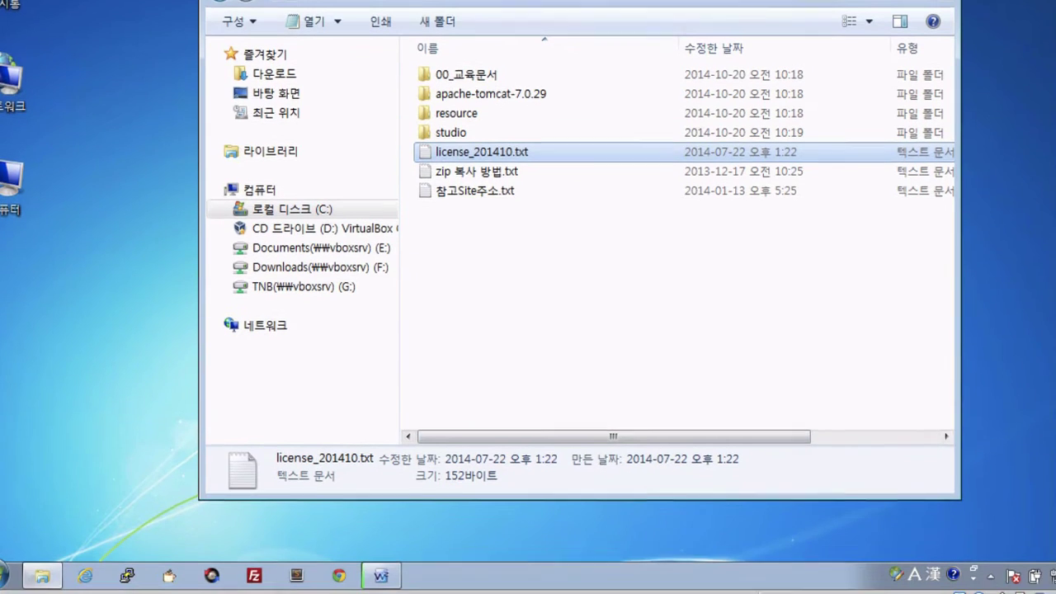
Switch back to WebSquare Studio's license registration dialog, paste the license key into its key field and confirm the registration
left_click(397, 577)
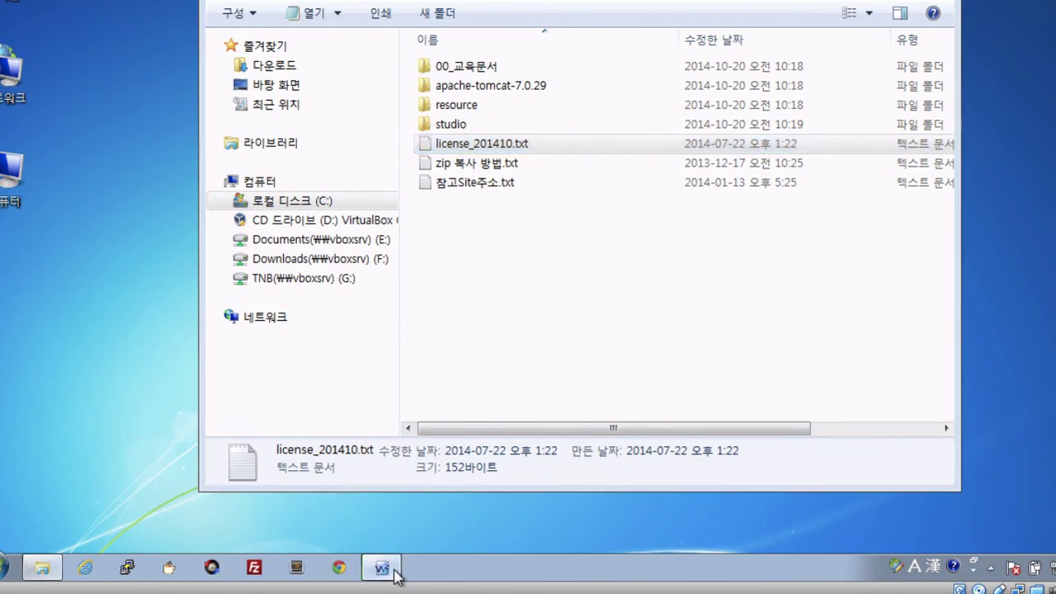
right_click(537, 244)
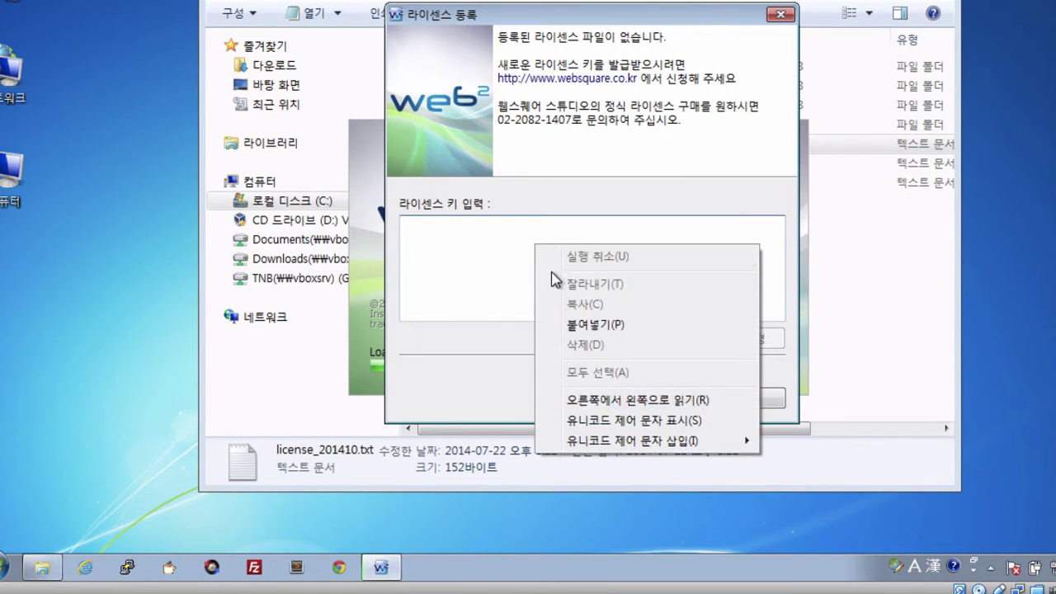
left_click(580, 323)
left_click(639, 400)
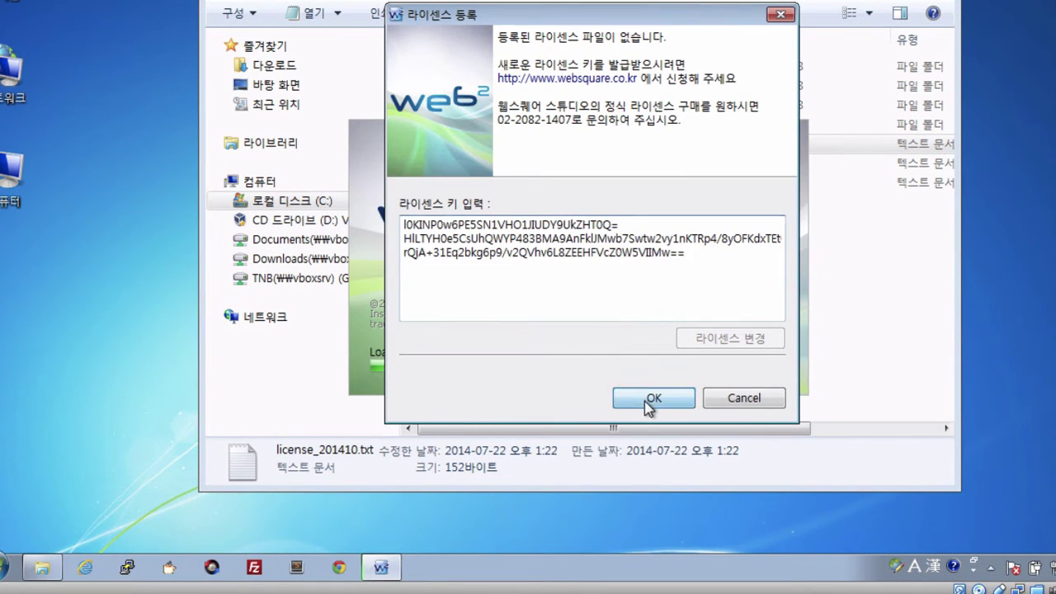
left_click(776, 233)
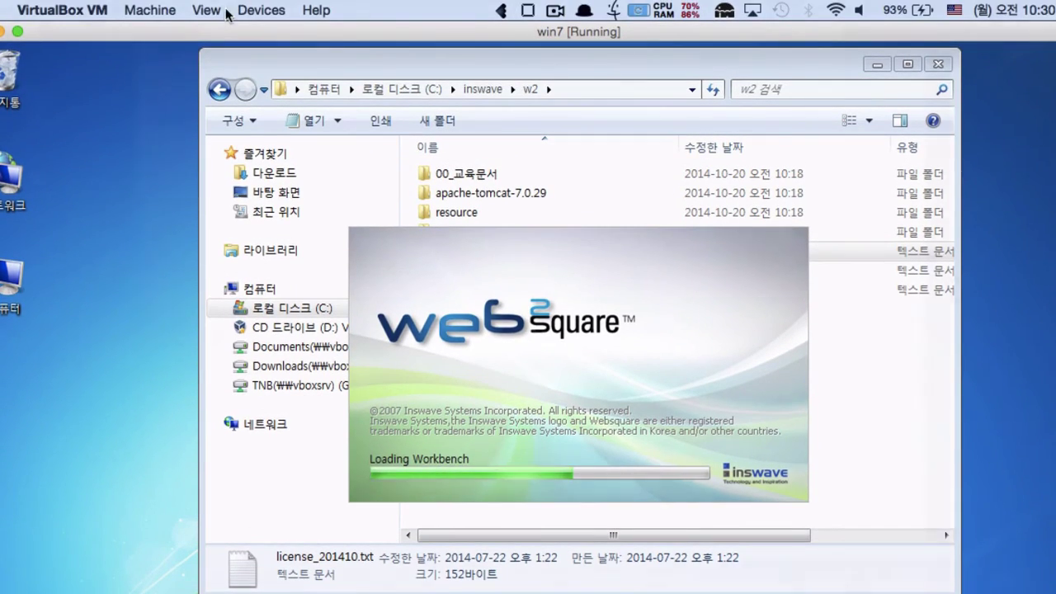
Switch the virtual machine to full screen and rearrange the Studio window with a taller Style view below the editor area
left_click(207, 9)
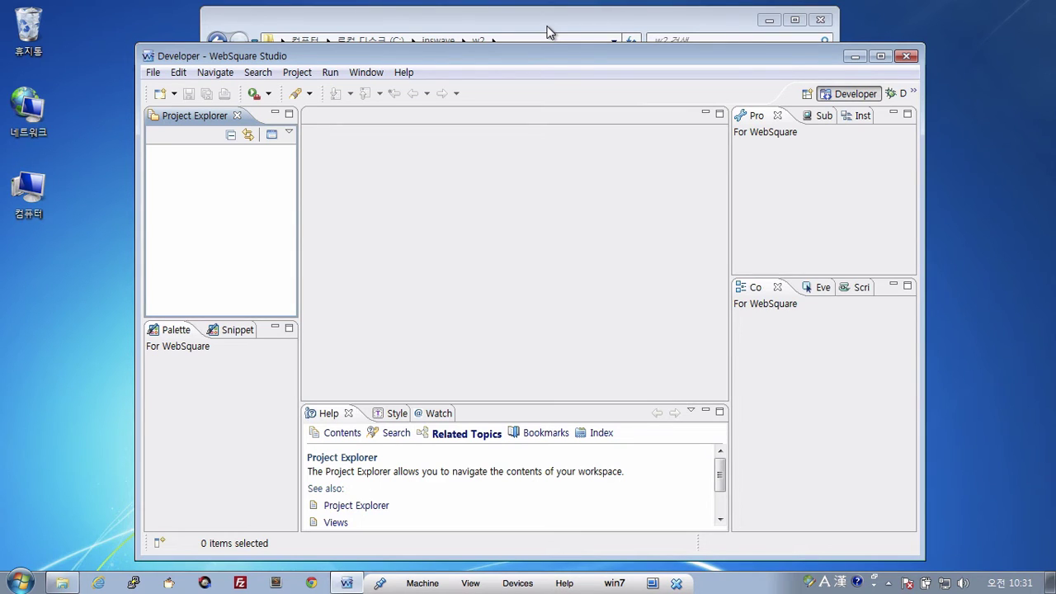
left_click_drag(505, 402, 505, 320)
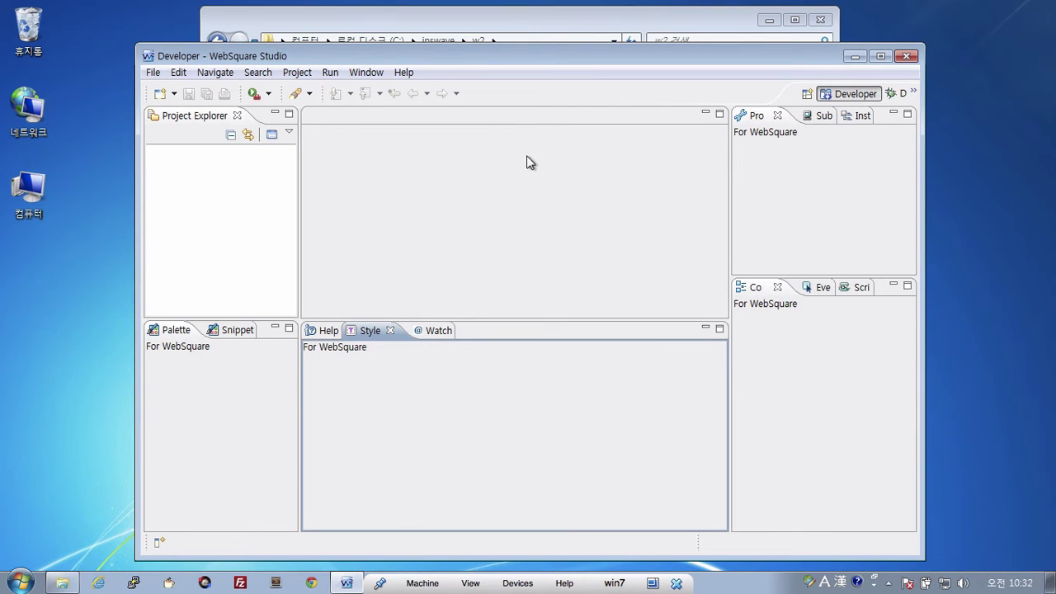
left_click_drag(556, 54, 546, 68)
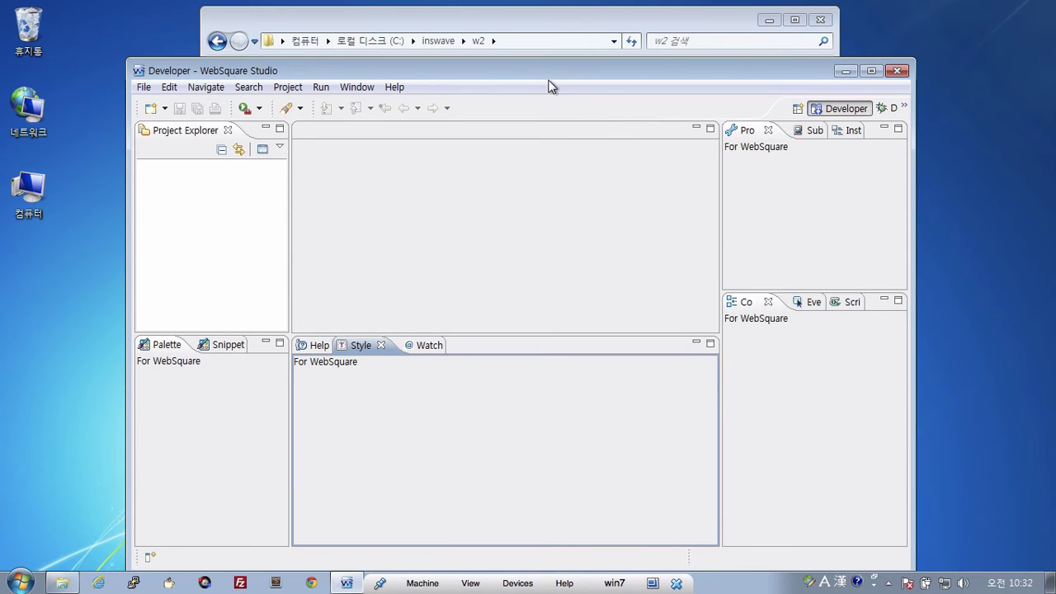
Close WebSquare Studio, confirm the exit and return to the w2 folder window
left_click_drag(551, 77, 555, 52)
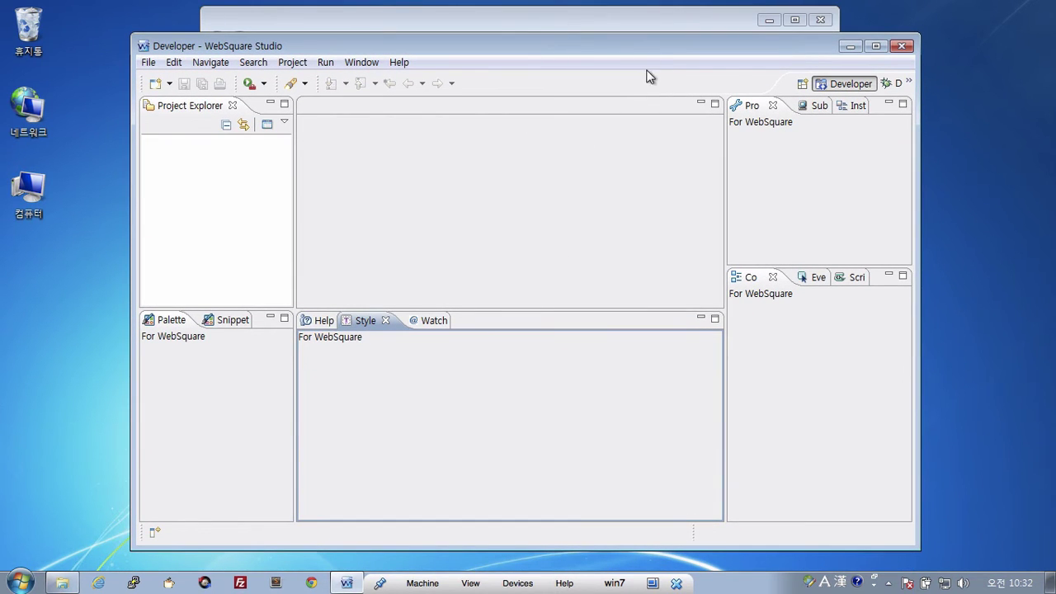
left_click(903, 46)
left_click(615, 316)
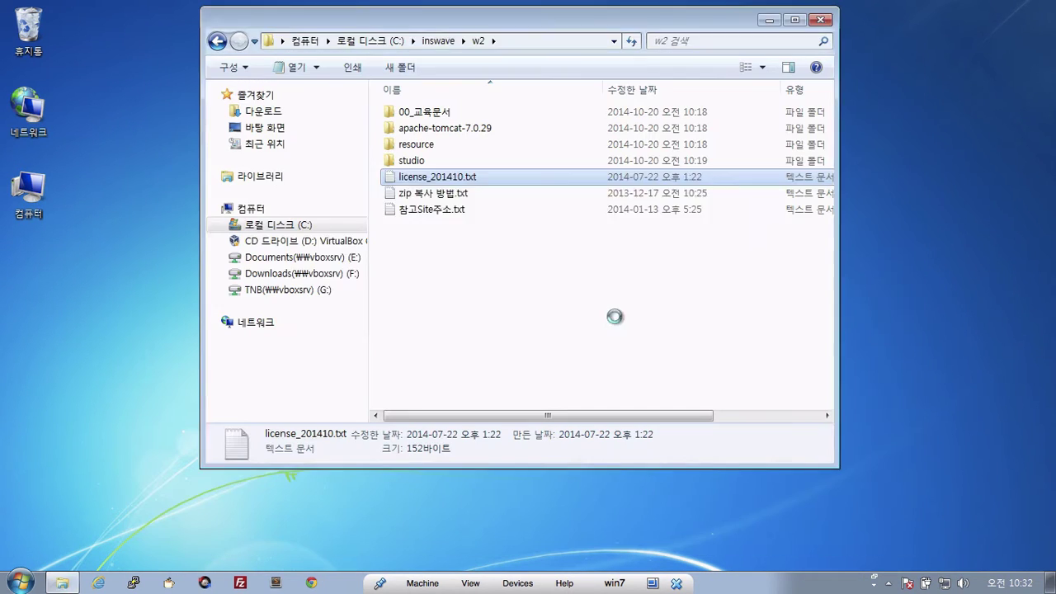
left_click(601, 314)
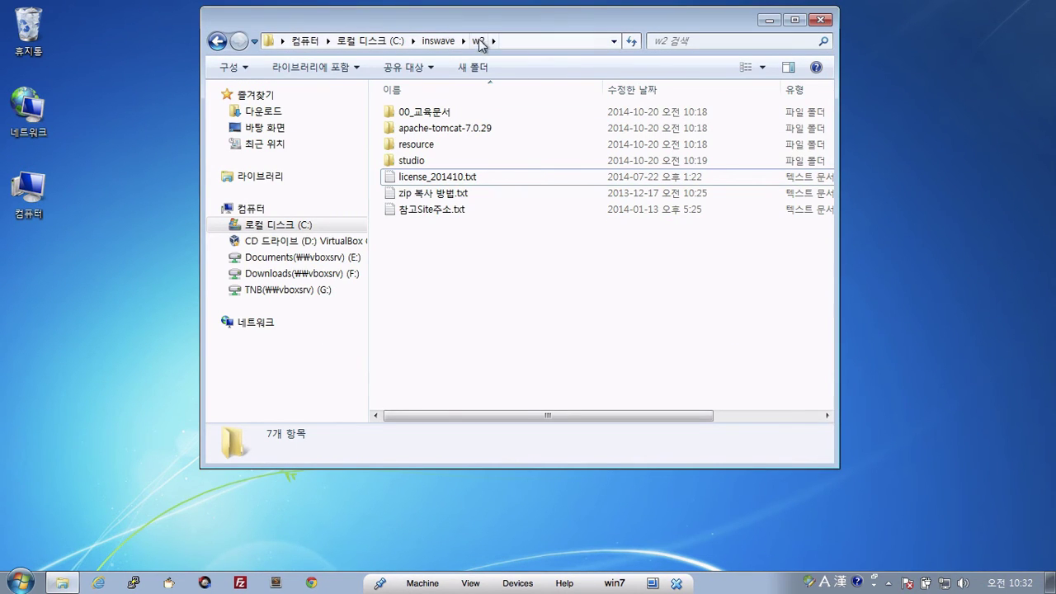
left_click_drag(483, 27, 487, 40)
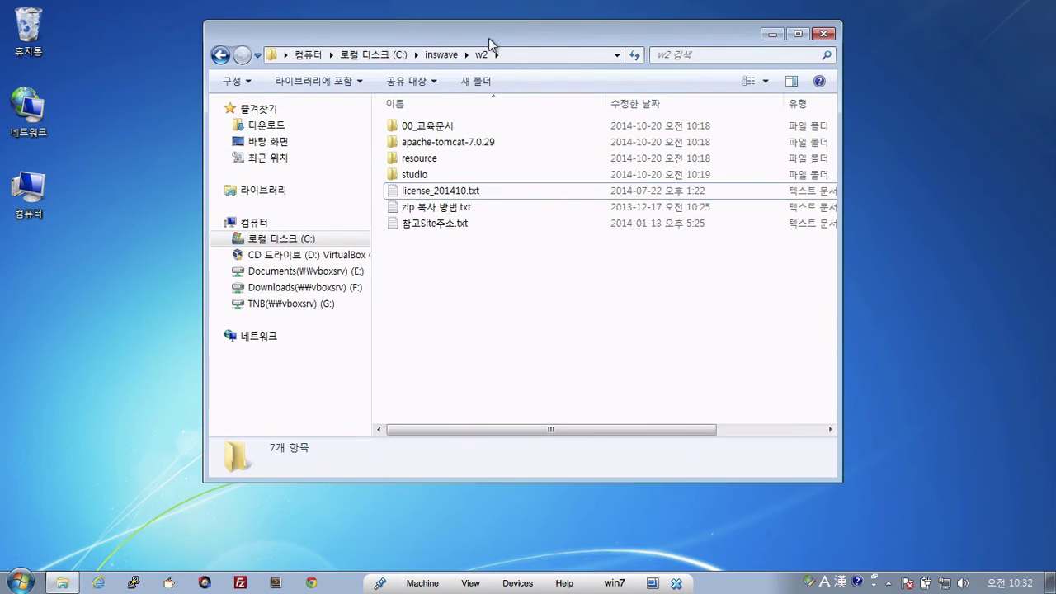
Go into the websquare folder under studio\websquare_201404_withJRE.win32.x86 and open websquare.ini in Notepad
double_click(418, 173)
double_click(442, 127)
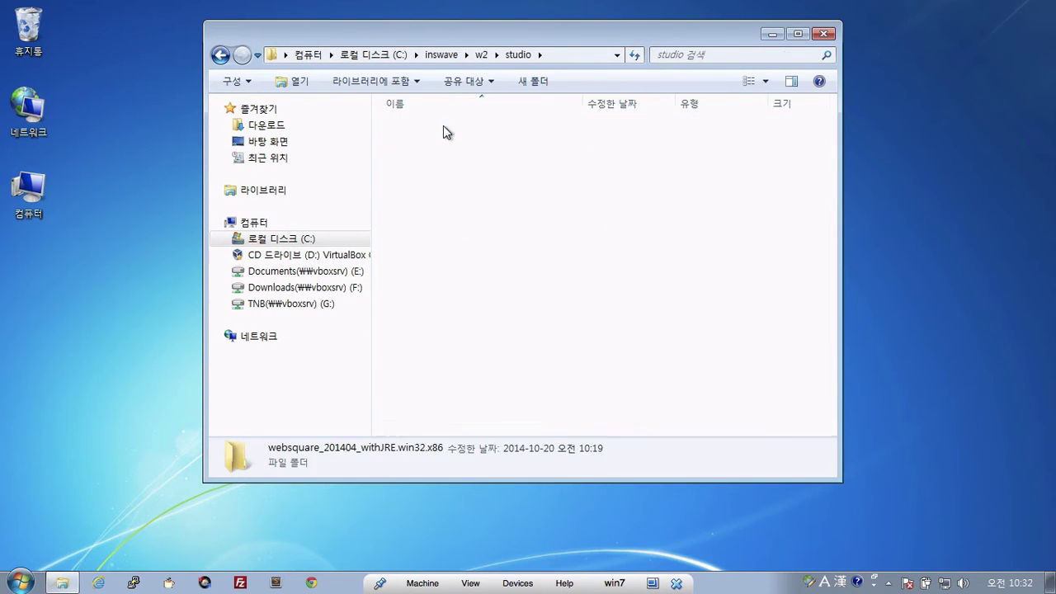
double_click(433, 127)
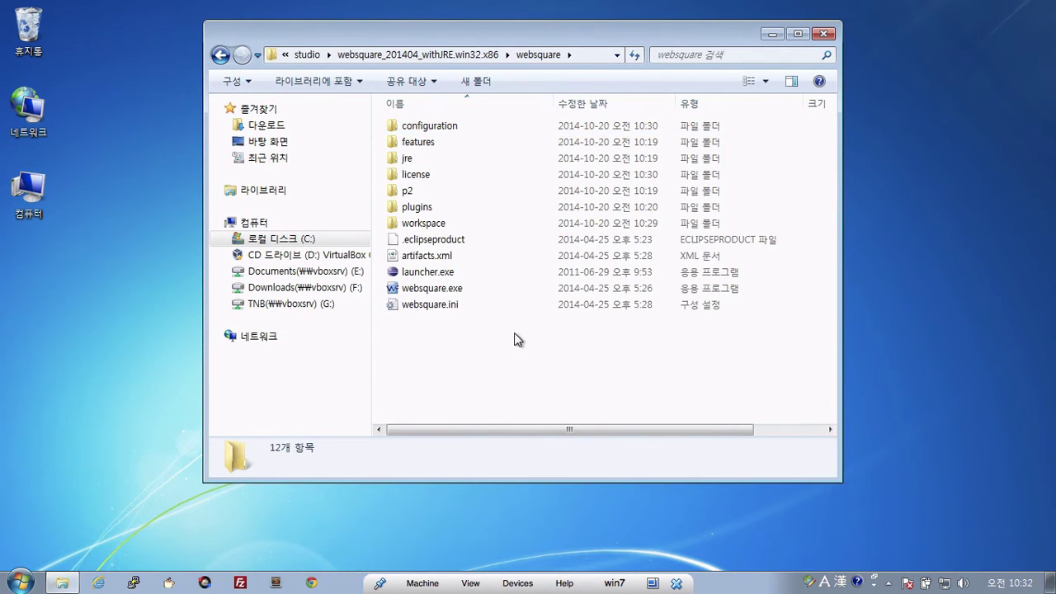
left_click_drag(578, 477, 575, 540)
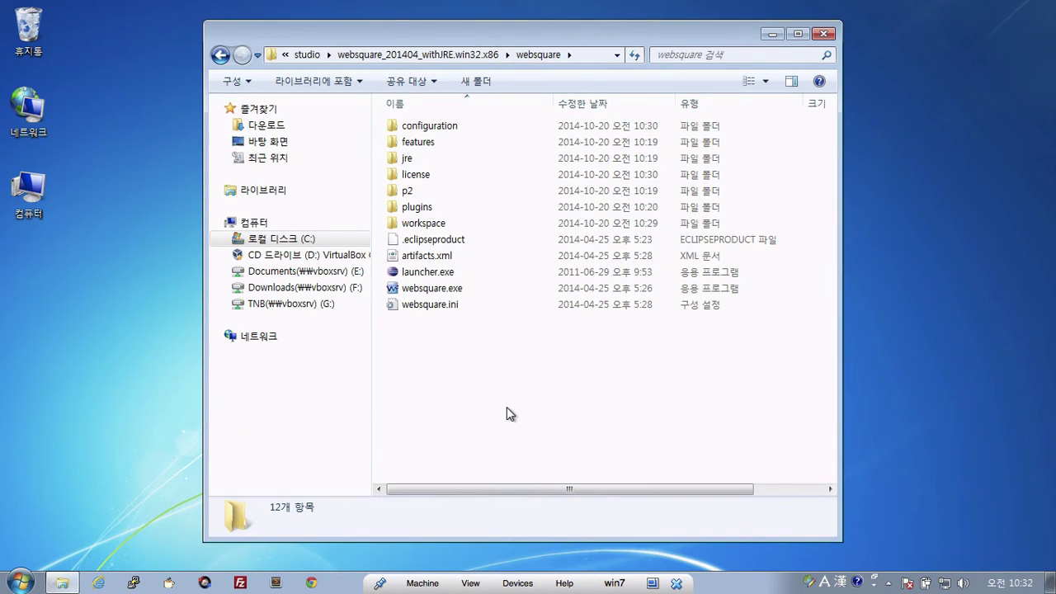
left_click(440, 307)
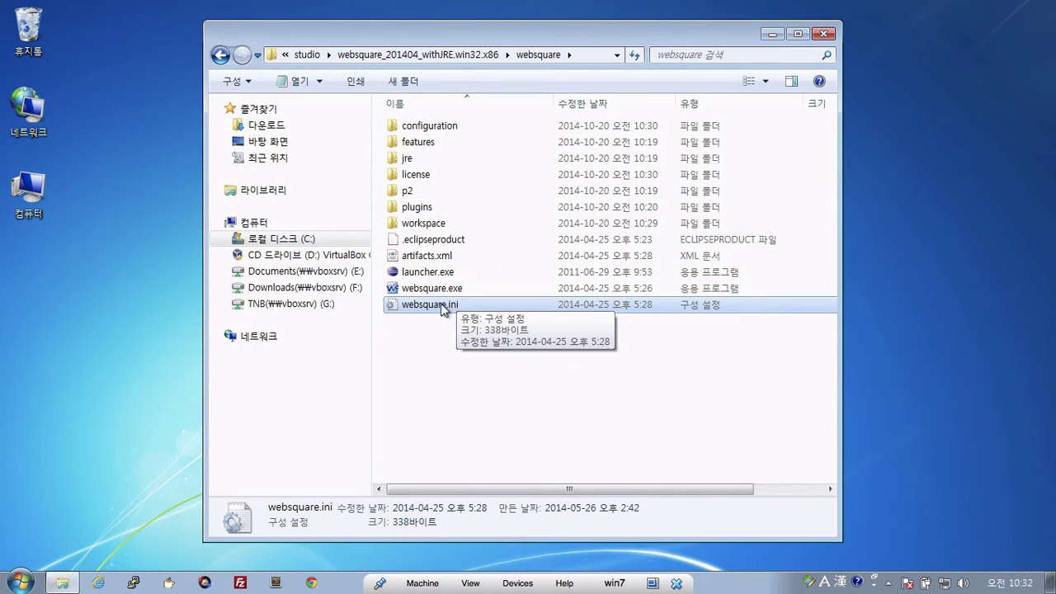
double_click(438, 306)
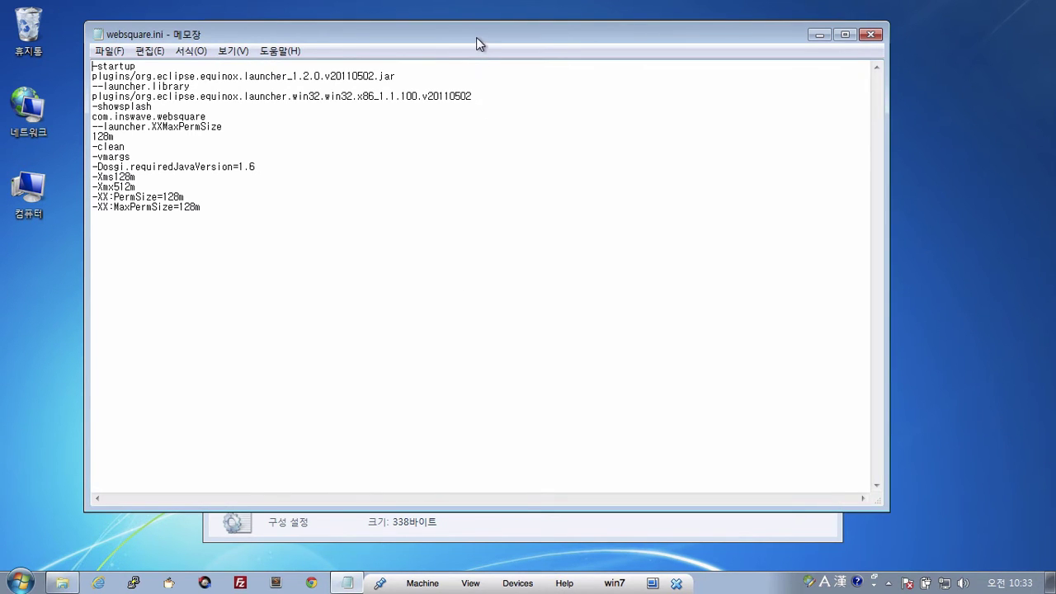
left_click_drag(477, 36, 551, 88)
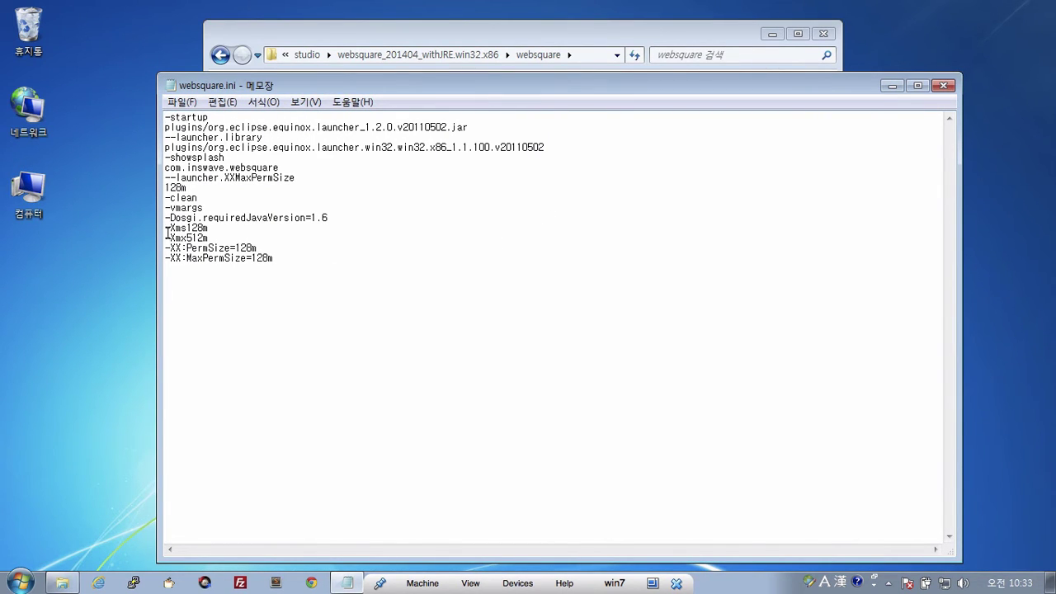
Set both the -Xms and -Xmx memory options in websquare.ini to 1024m
left_click_drag(165, 228, 295, 258)
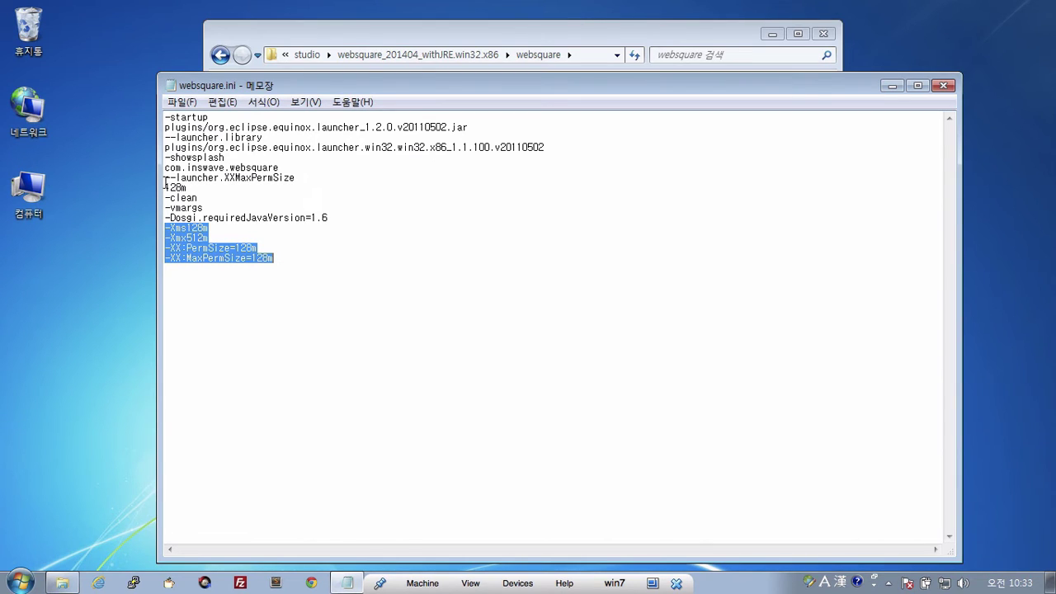
left_click(204, 228)
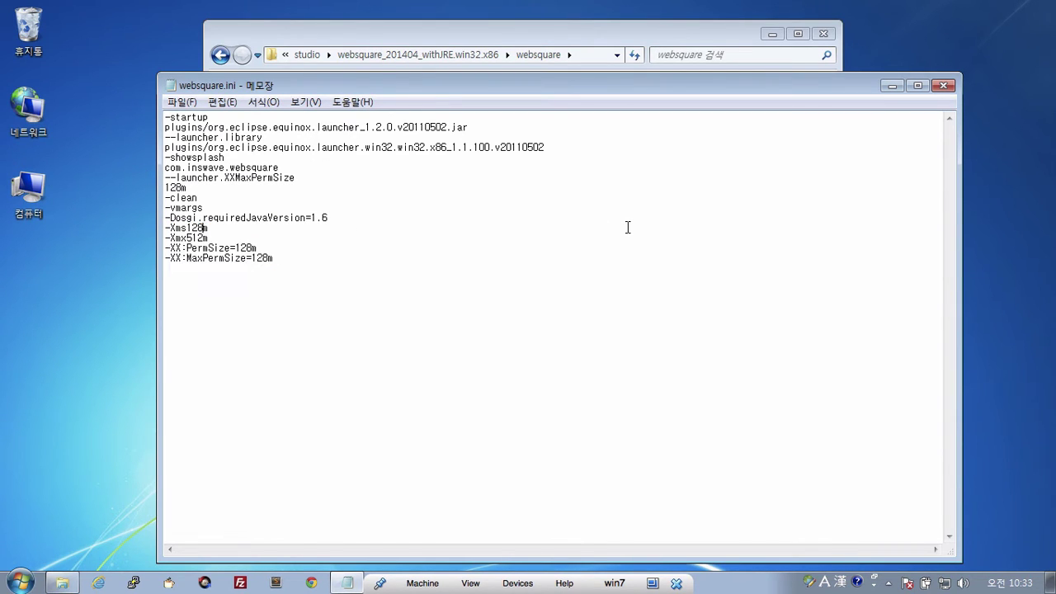
key("BackSpace")
key("BackSpace")
type("102")
type("4")
type("1024")
Set both the -XX:PermSize and -XX:MaxPermSize options to 256m
type("12")
key("BackSpace")
key("BackSpace")
type("256")
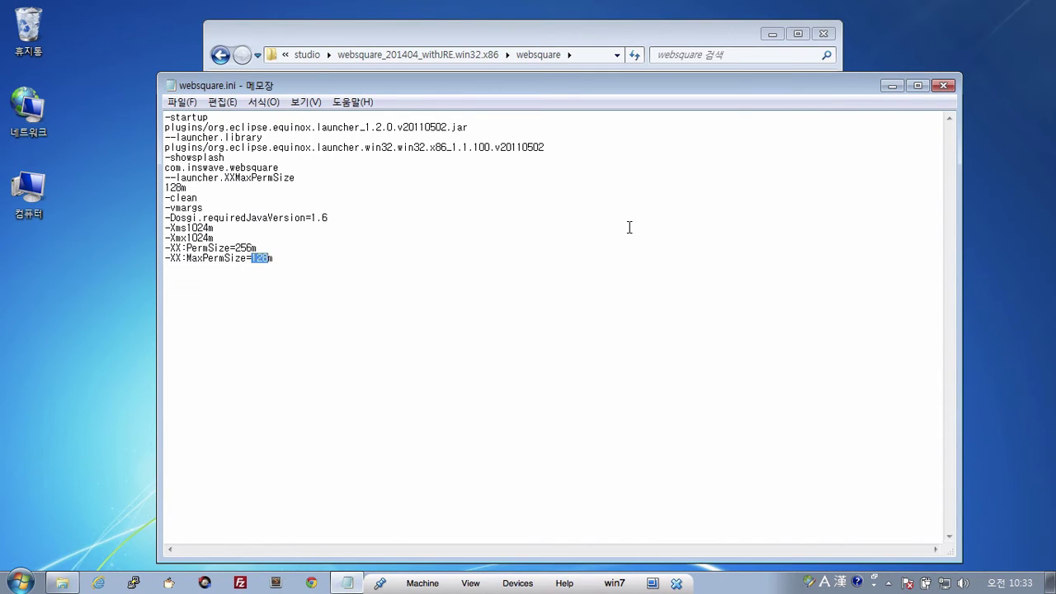
type("256")
Review the edited -Xms and -Xmx lines, then close websquare.ini and save the changes
left_click_drag(225, 237, 161, 229)
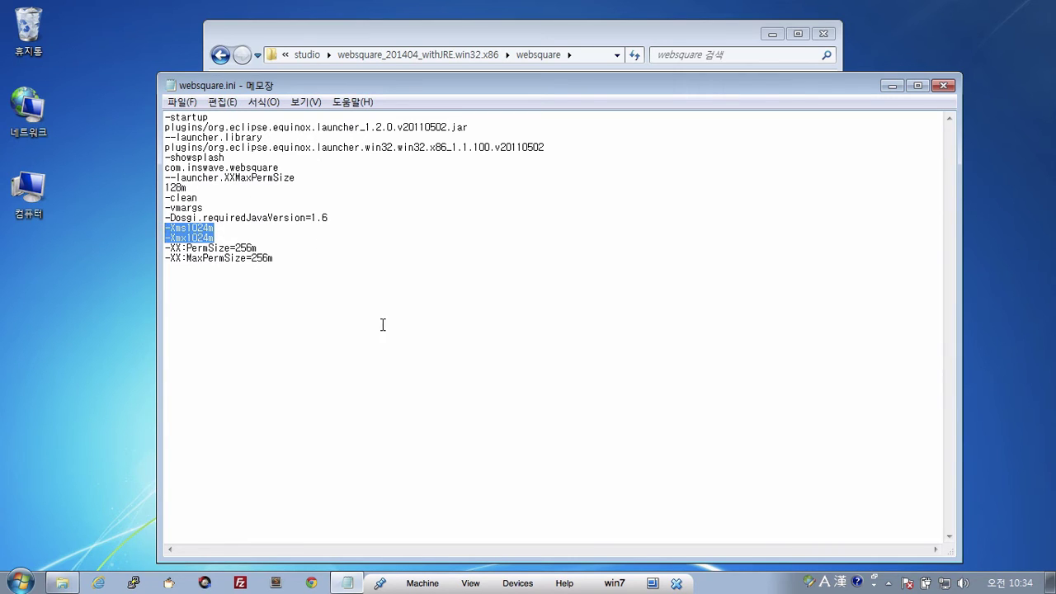
left_click(524, 317)
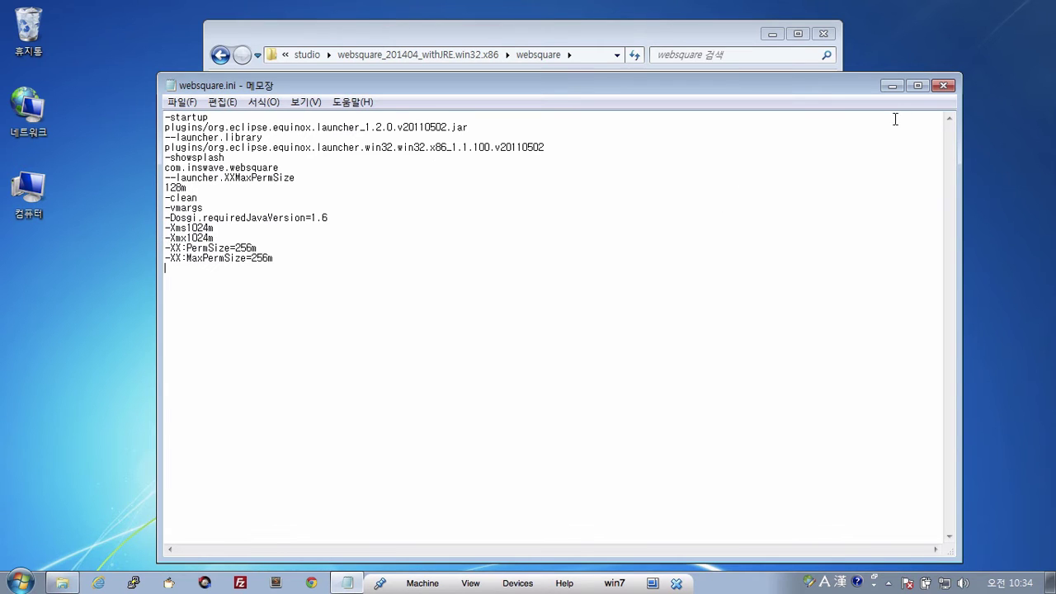
left_click(951, 86)
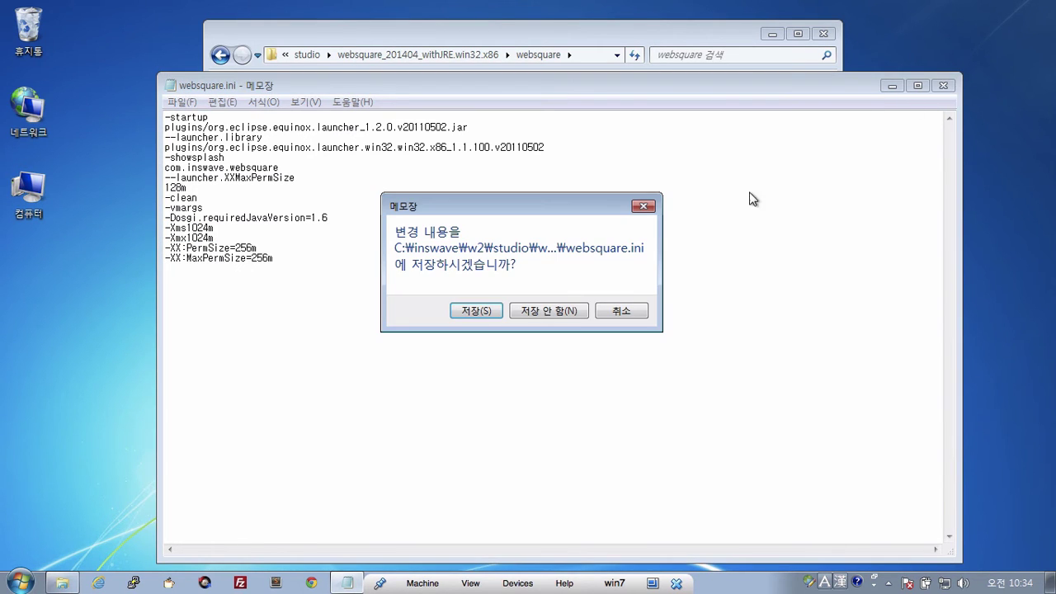
left_click(465, 311)
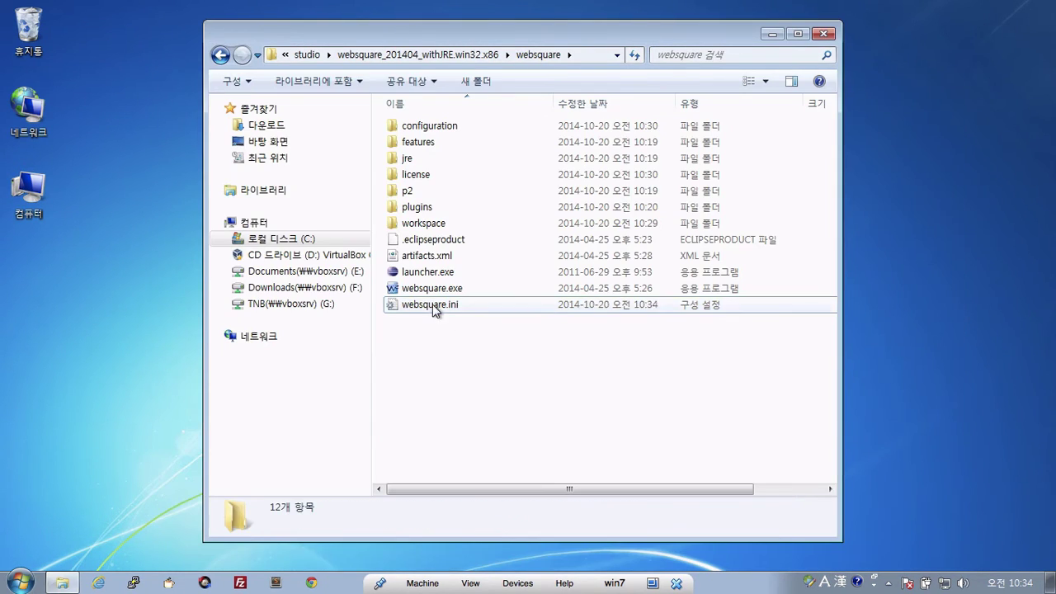
Reopen websquare.ini, set both -Xms and -Xmx to 2048m, and close it with the changes saved
left_click(436, 293)
double_click(435, 305)
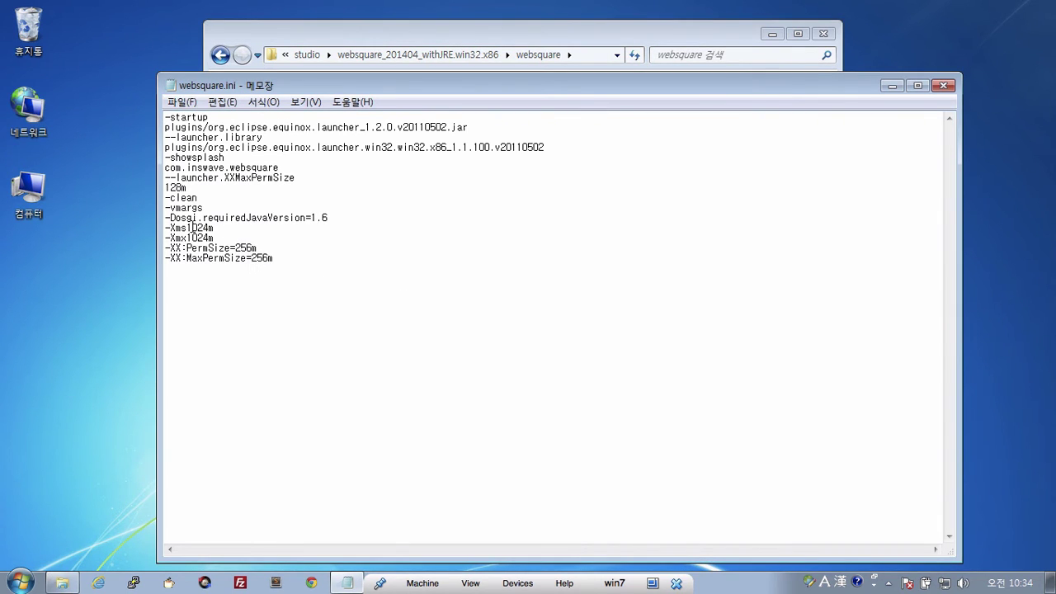
key("BackSpace")
key("shift+Right")
key("shift+Right")
key("shift+Right")
type("2048")
key("shift+Left")
key("shift+Left")
key("shift+Left")
type("204")
left_click(949, 86)
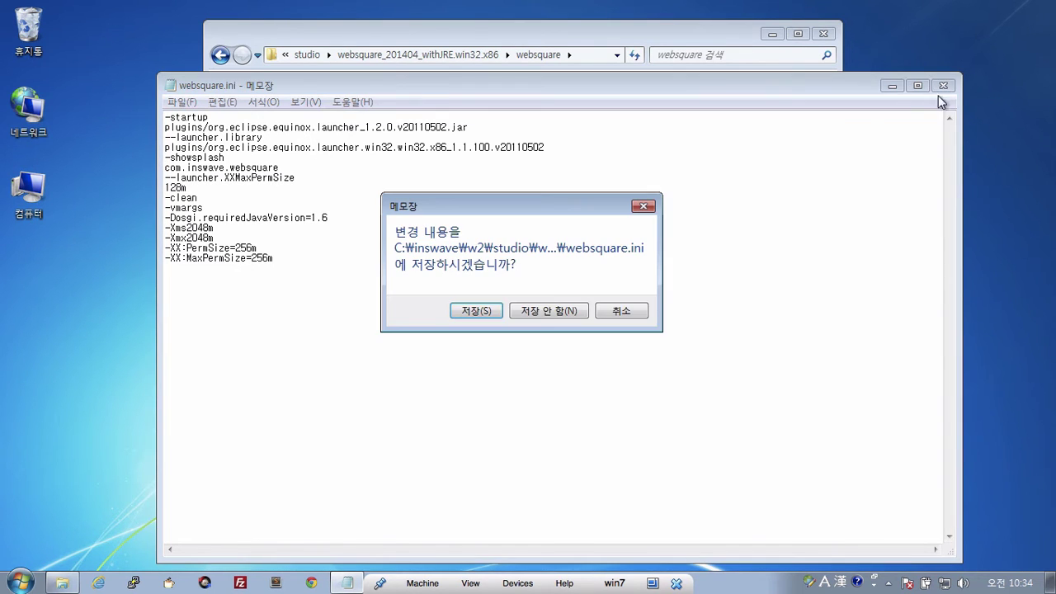
left_click(476, 307)
Try to launch websquare.exe with the 2048m memory settings and dismiss the message
double_click(428, 288)
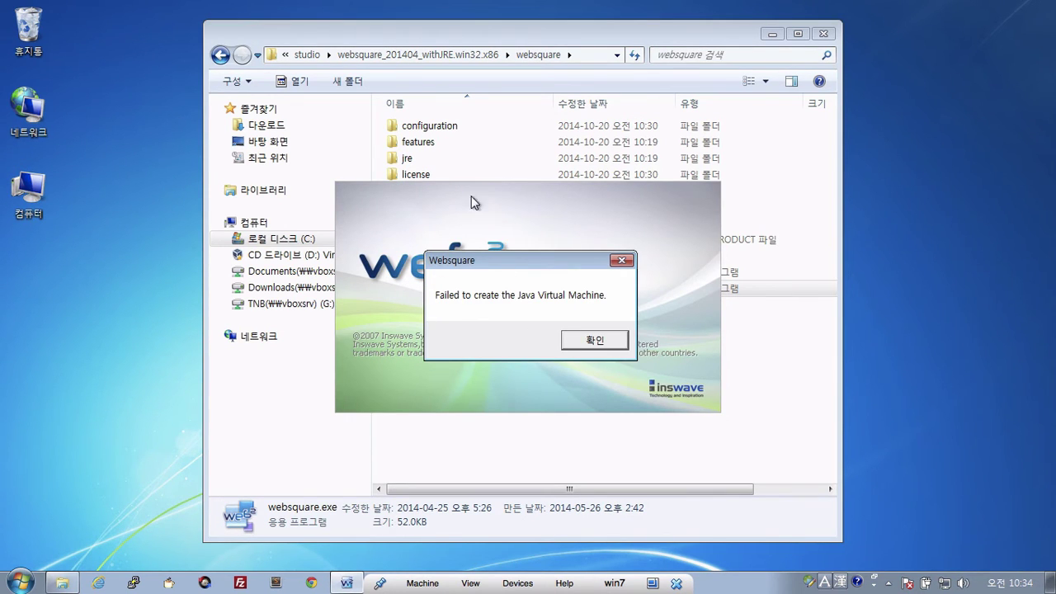
left_click_drag(487, 264, 504, 202)
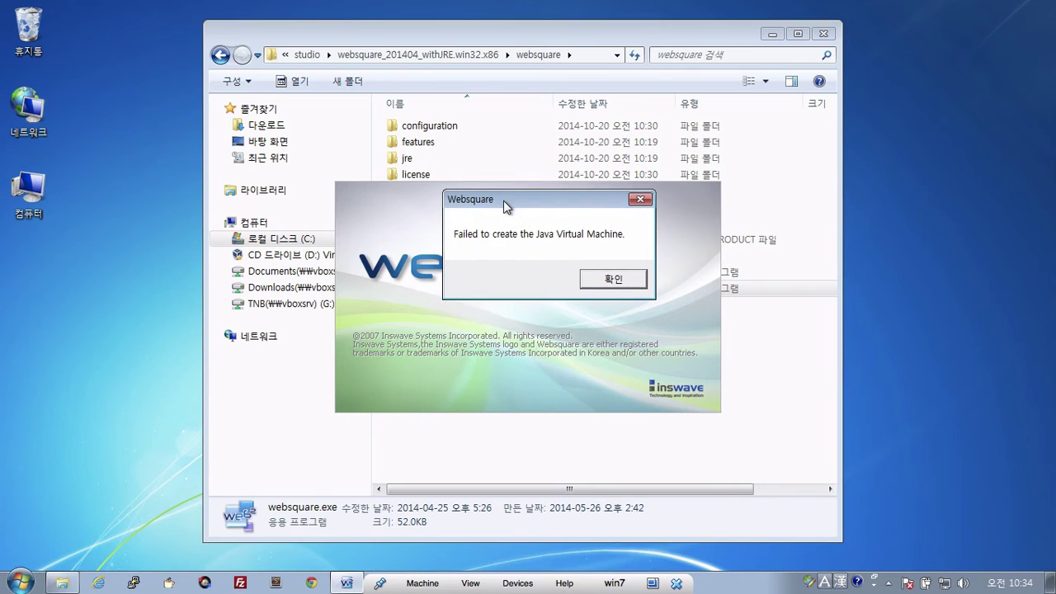
left_click(596, 281)
left_click(476, 358)
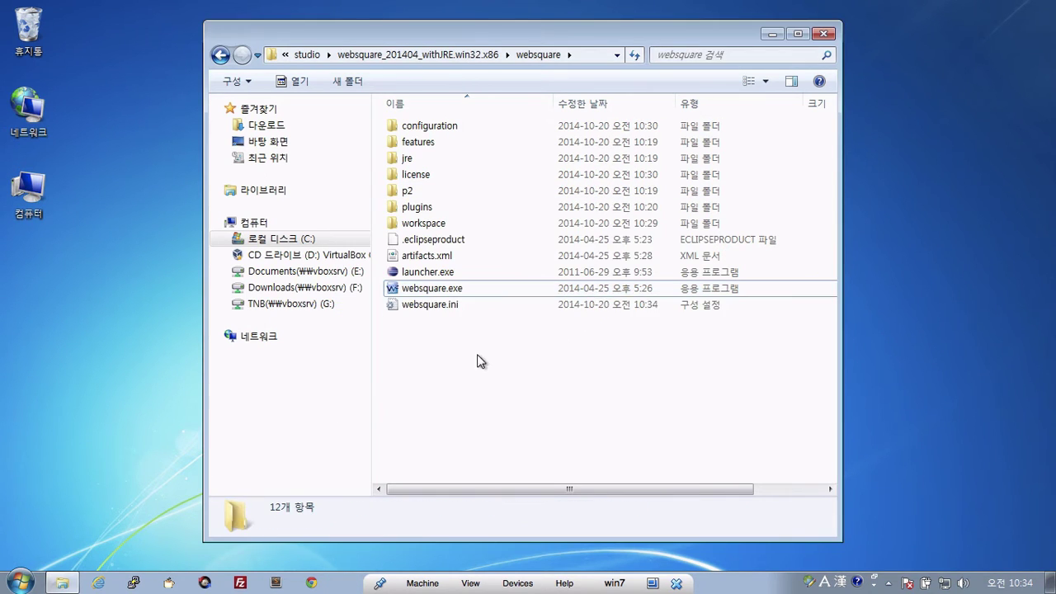
Open websquare.ini again, set -Xms and -Xmx back to 1024m, and close it with the changes saved
double_click(437, 306)
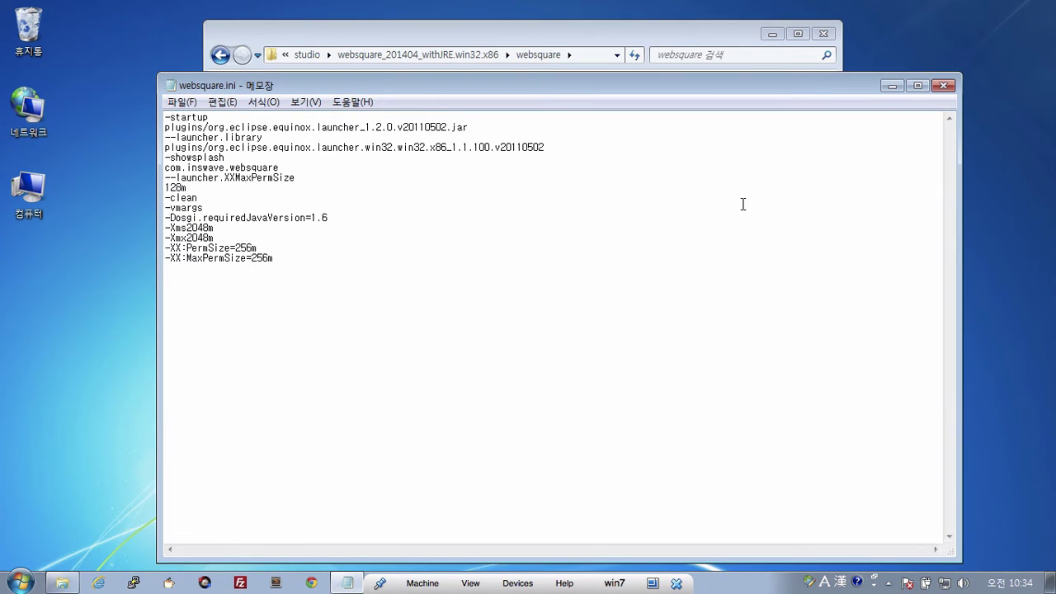
key("BackSpace")
key("BackSpace")
key("BackSpace")
key("BackSpace")
type("1024")
key("BackSpace")
key("BackSpace")
key("BackSpace")
key("BackSpace")
type("1024")
left_click(943, 85)
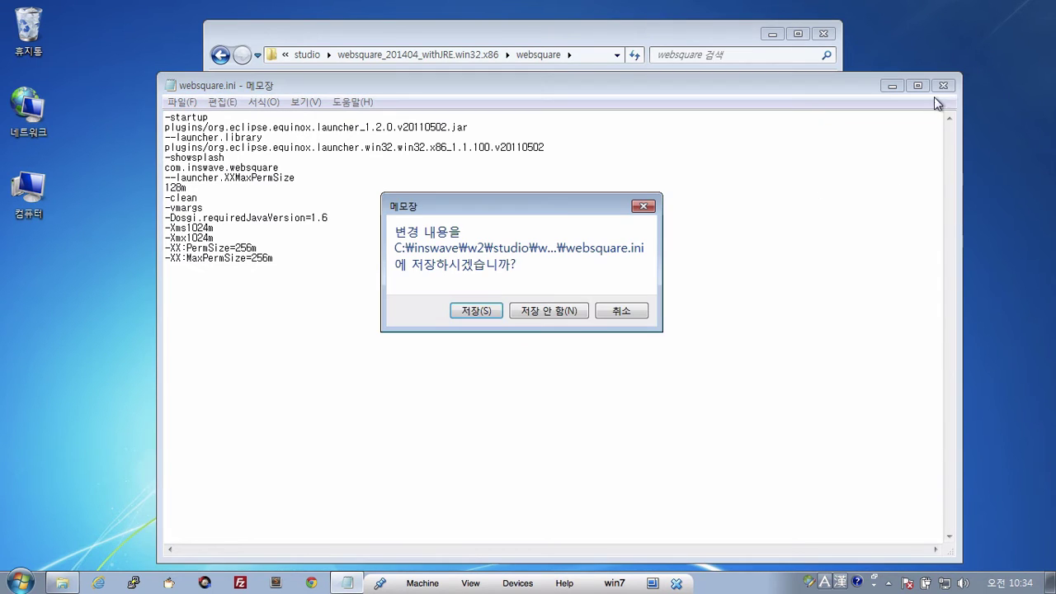
left_click(456, 313)
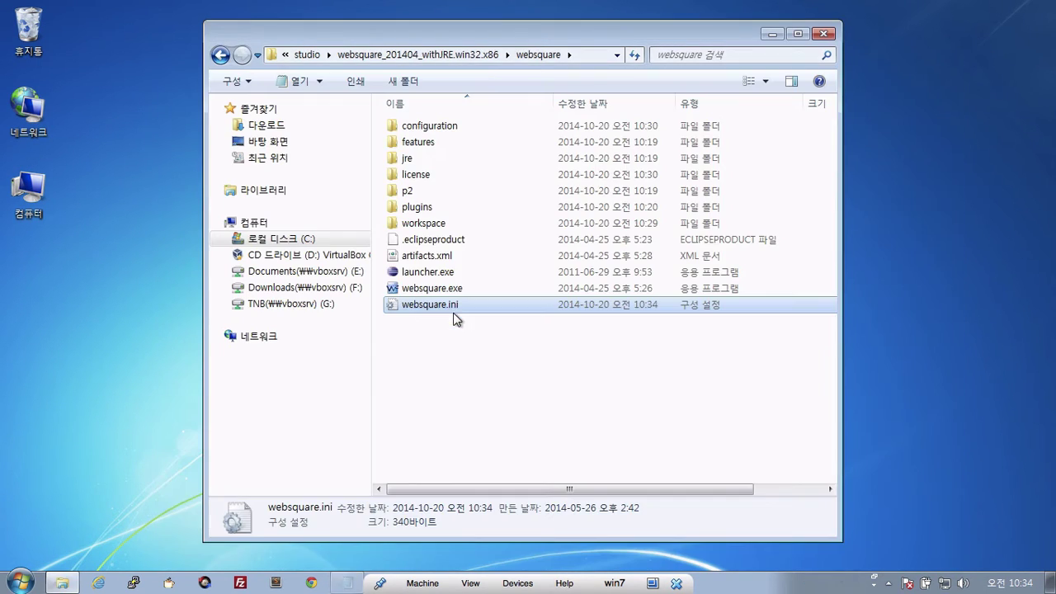
Launch websquare.exe, accept the proposed workspace folder and maximize the Studio window
double_click(453, 290)
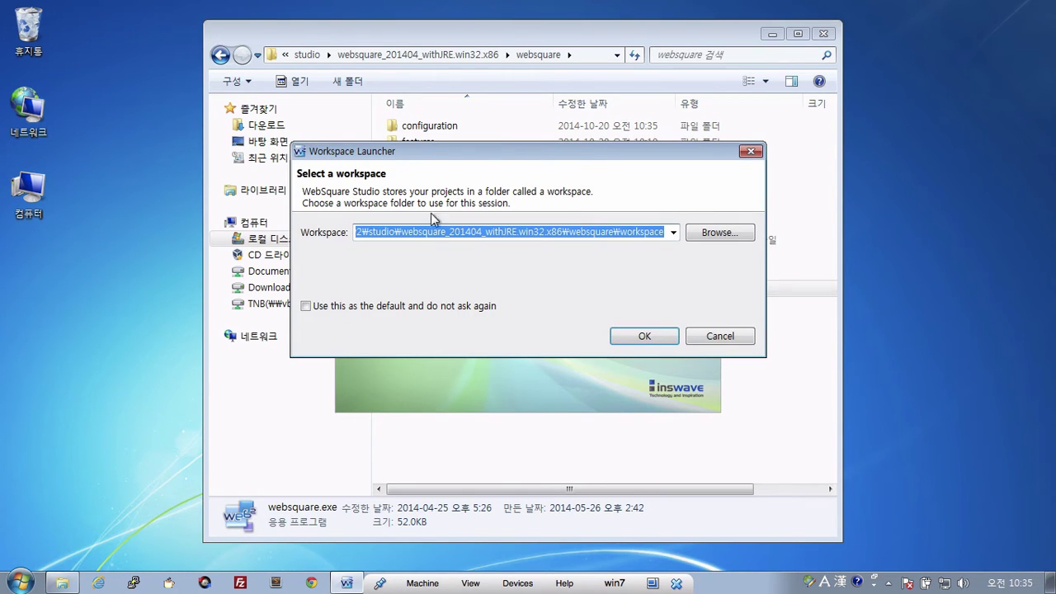
left_click(620, 339)
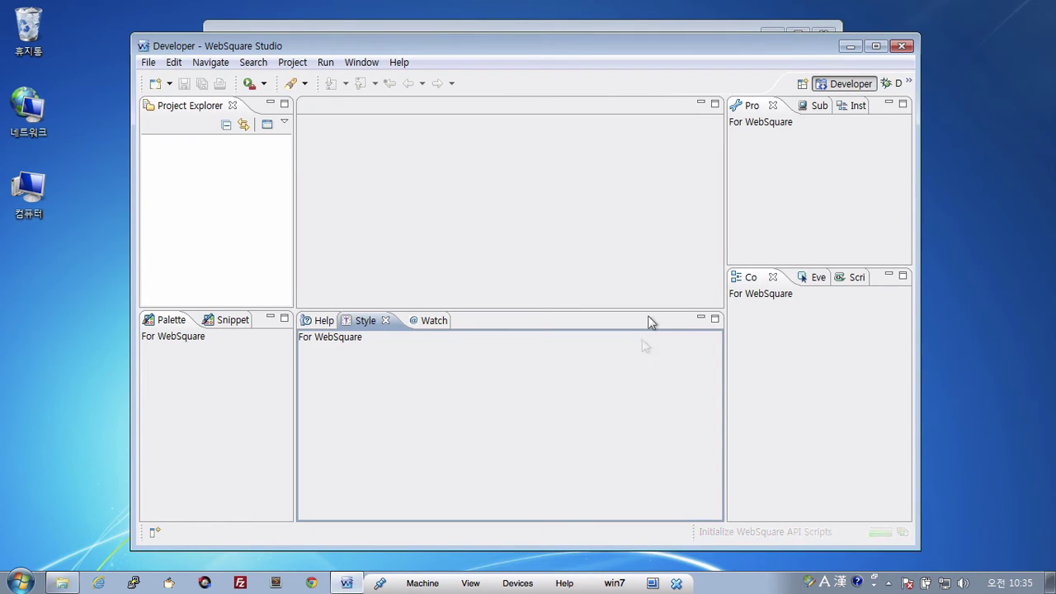
left_click(876, 46)
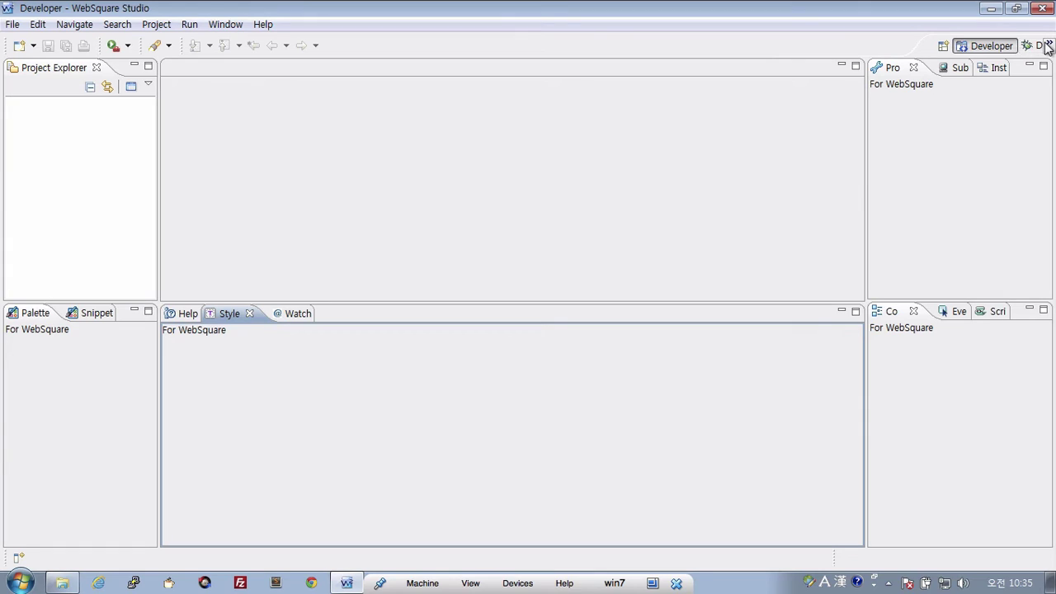
Bring up the full perspective list, compare the Designer and Developer (default) entries and open the Designer perspective
left_click(943, 47)
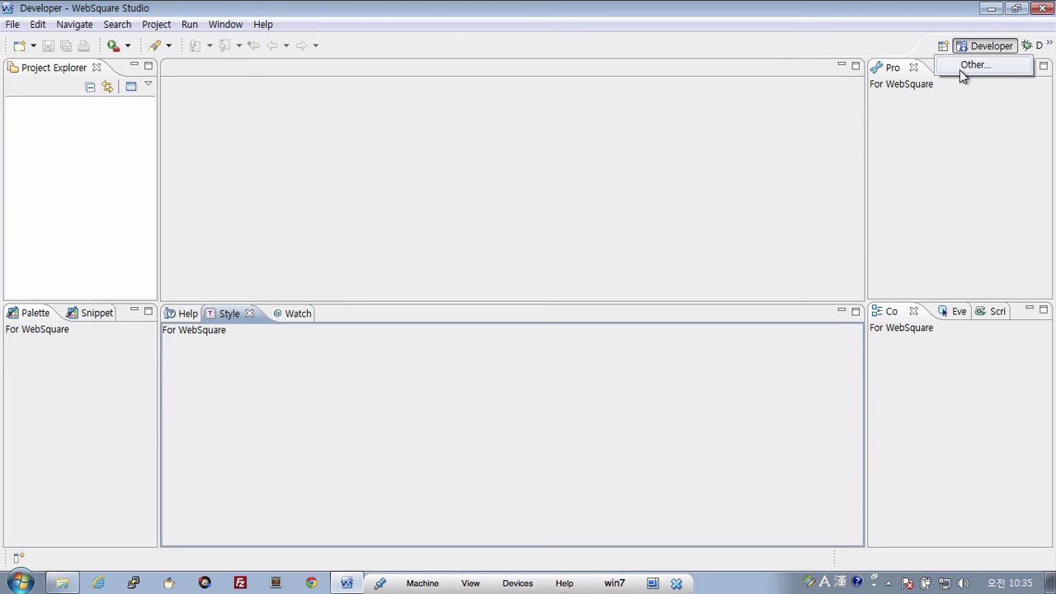
left_click(961, 70)
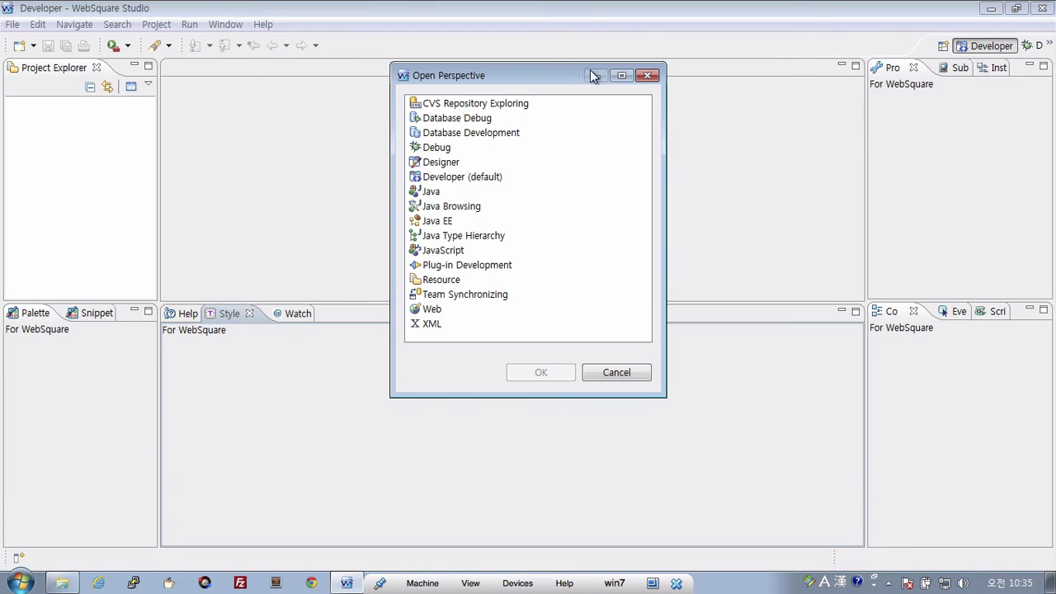
left_click_drag(561, 82, 565, 111)
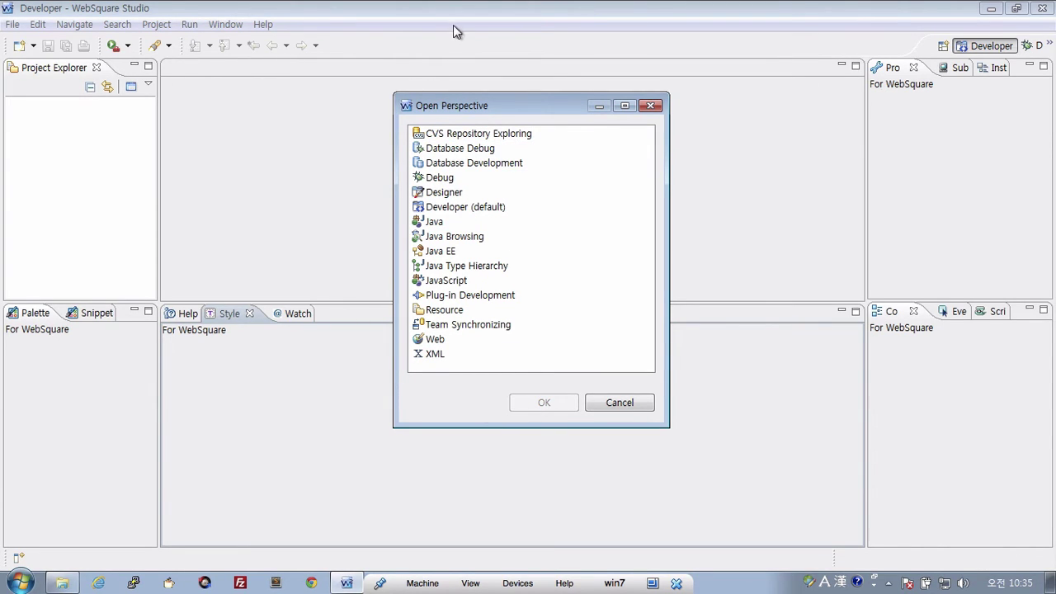
left_click(460, 211)
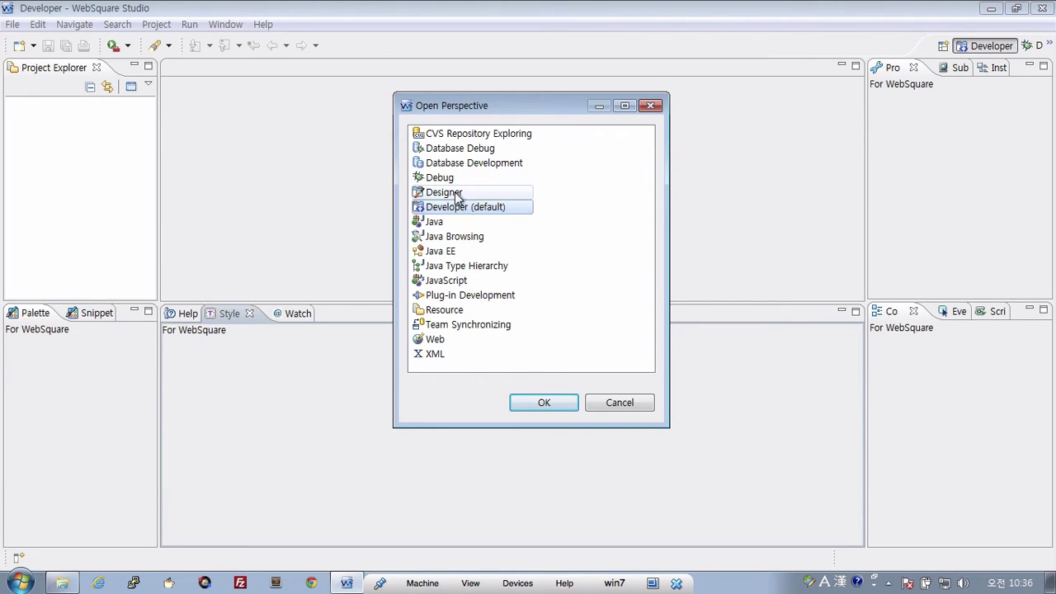
left_click(460, 194)
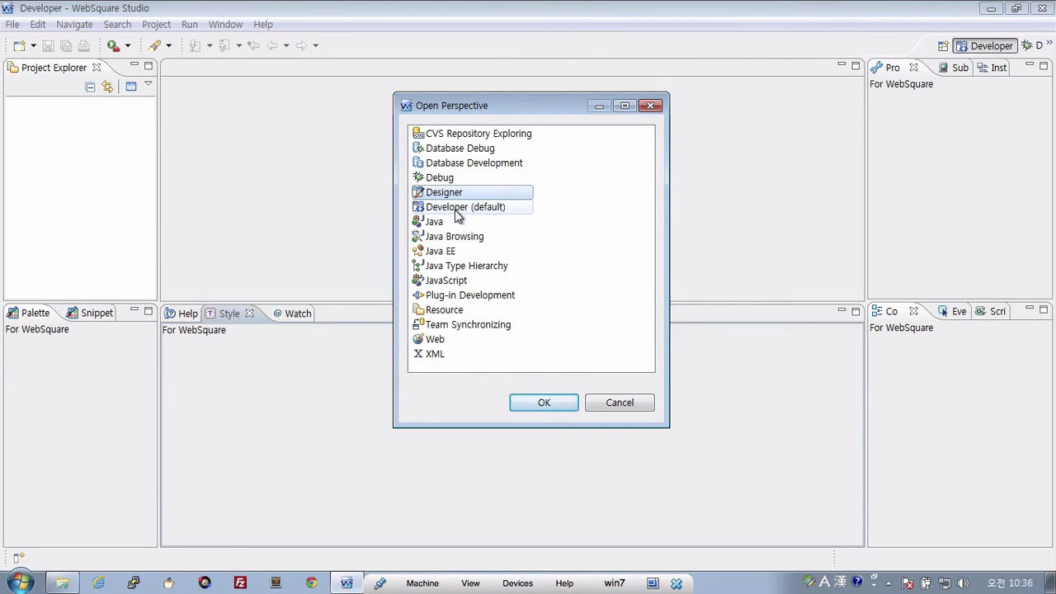
left_click(459, 212)
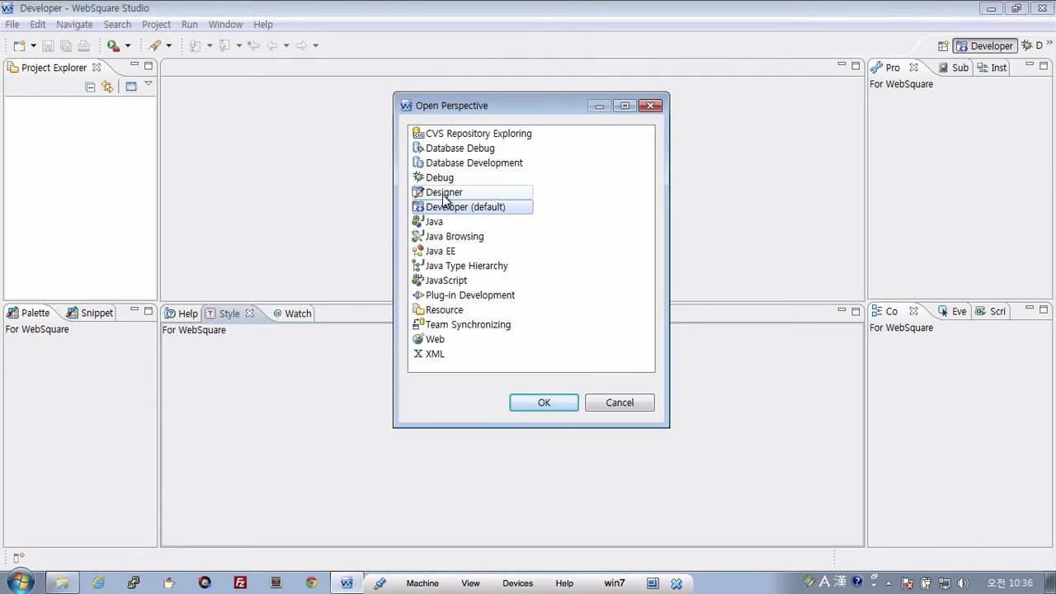
left_click(446, 193)
left_click(452, 208)
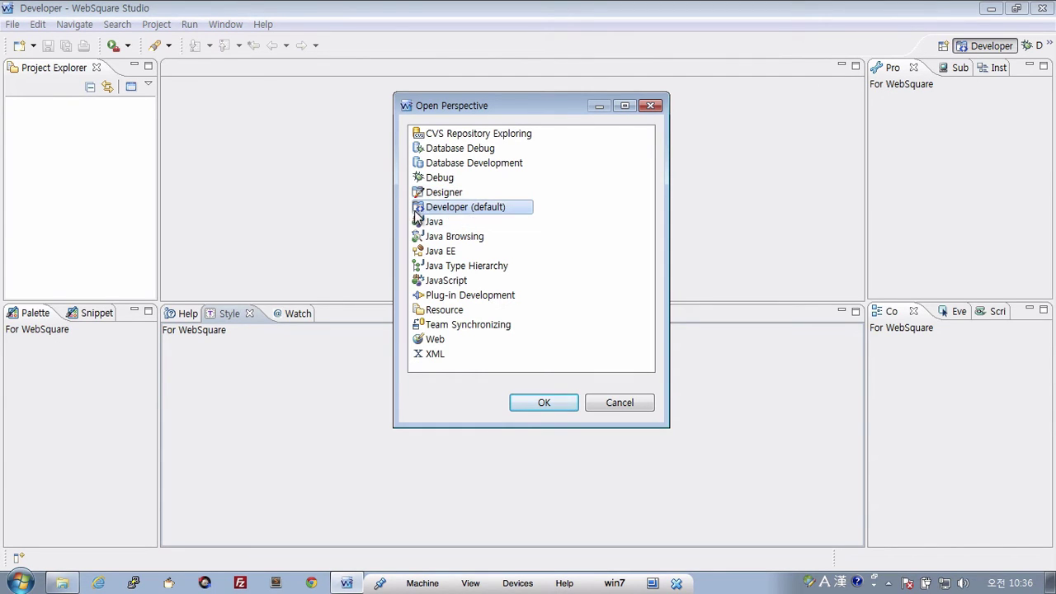
left_click(445, 193)
left_click(450, 208)
left_click(446, 198)
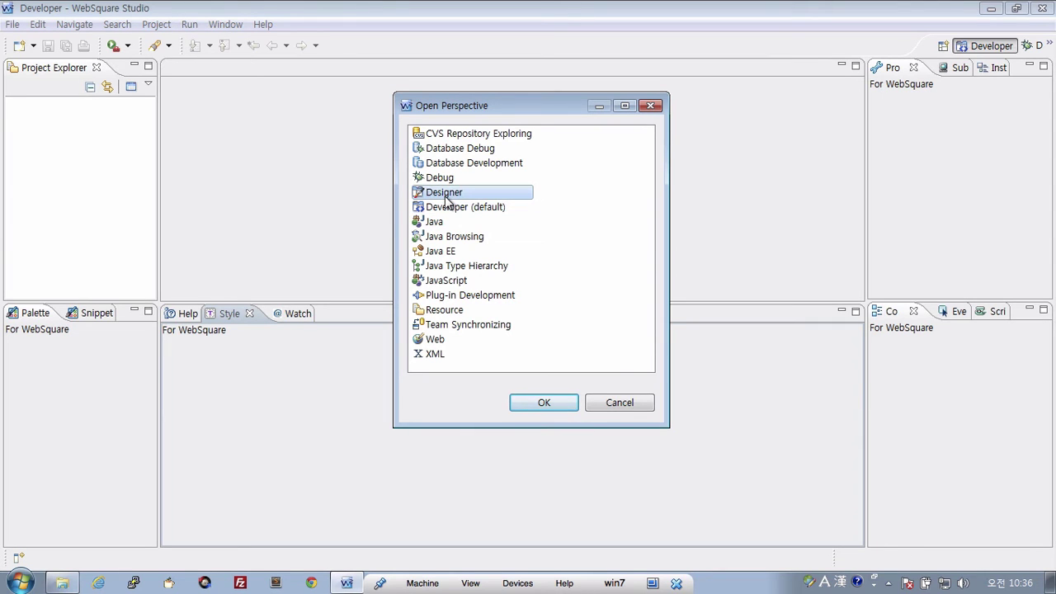
double_click(447, 192)
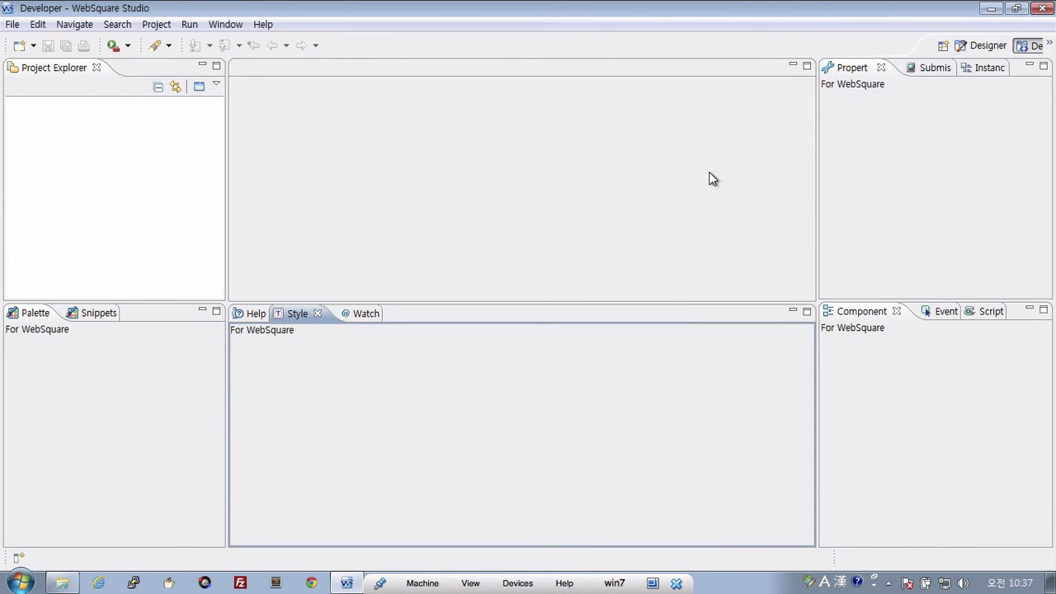
Bring up the available actions for the empty Project Explorer
left_click(152, 150)
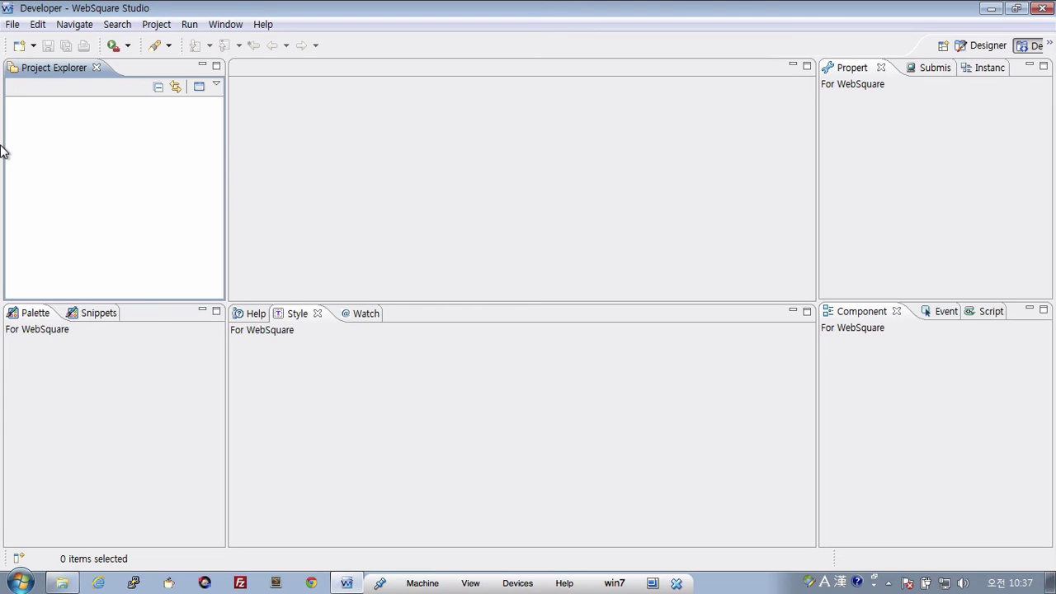
right_click(135, 178)
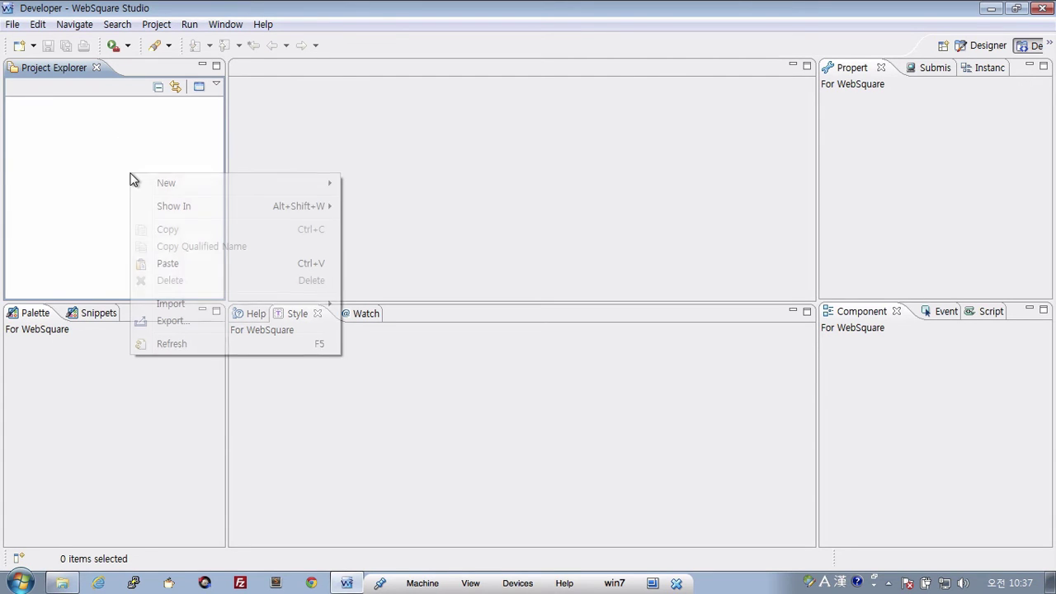